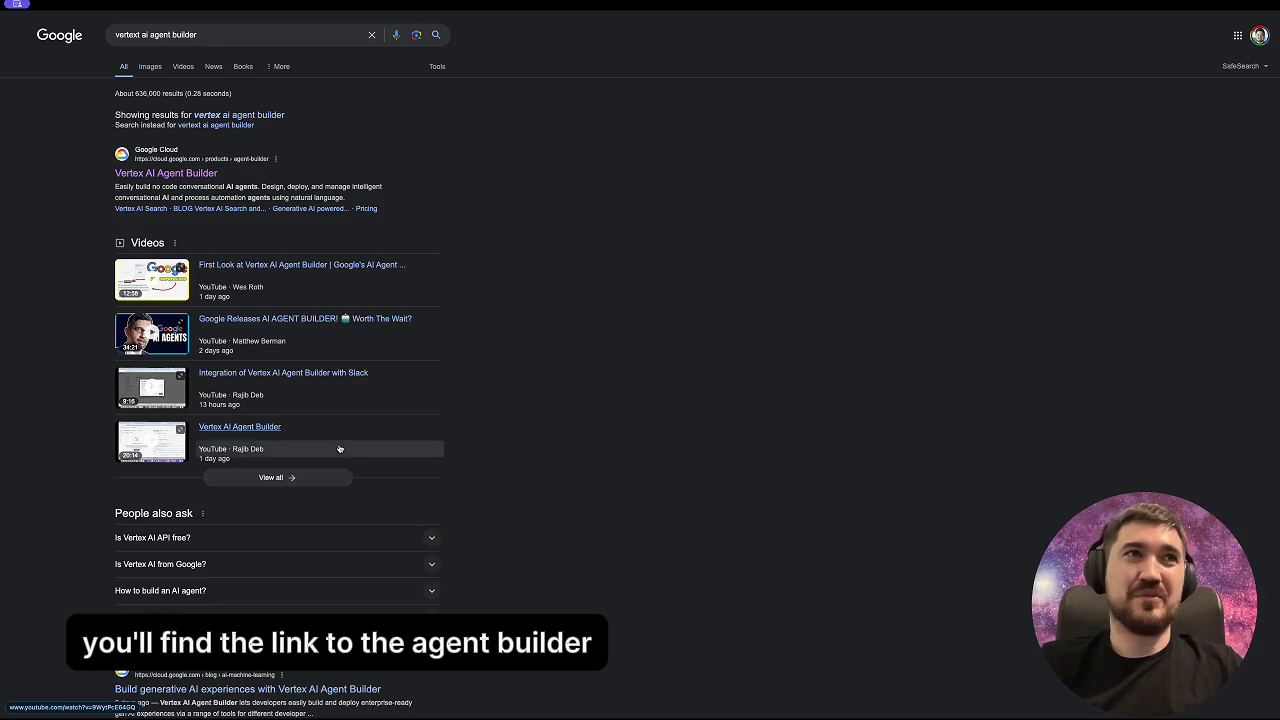
Step: Switch to the Agent Console, examine the name, goal and instructions fields of a blank new agent, and return to the agents list without saving
{"action": "key", "text": "ctrl+shift+Tab"}
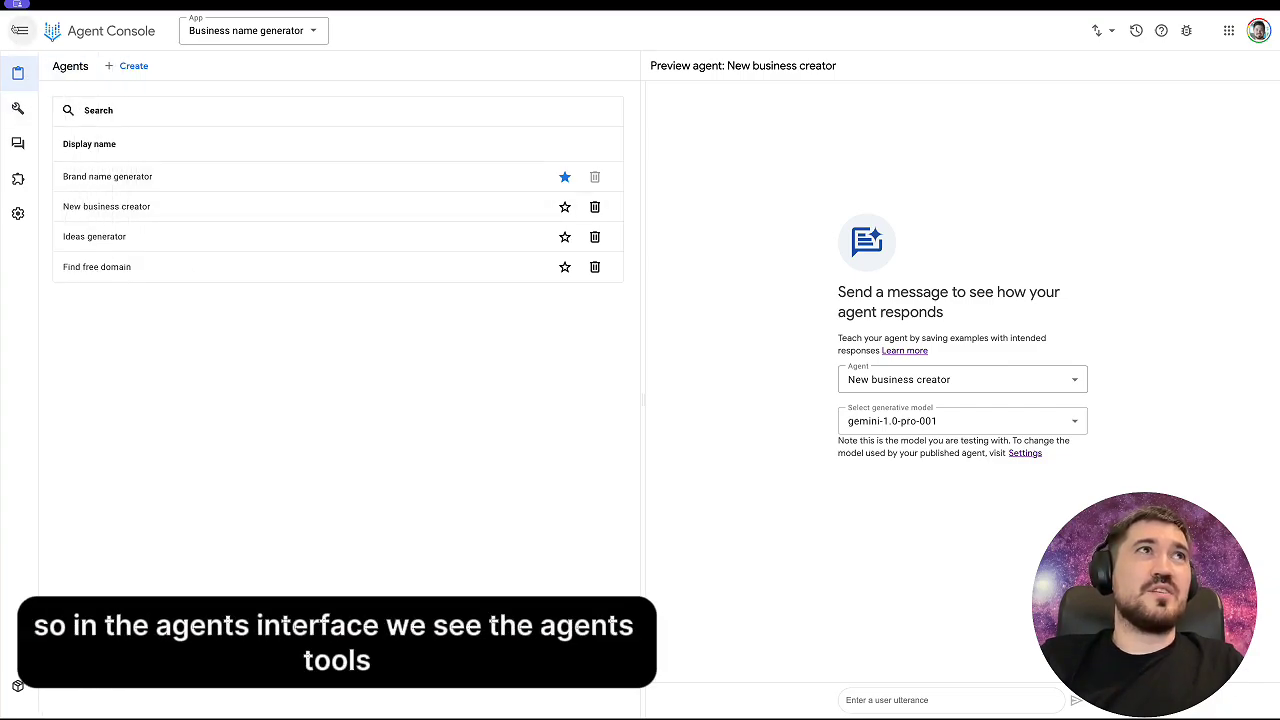
{"action": "mouse_move", "coordinate": [20, 85]}
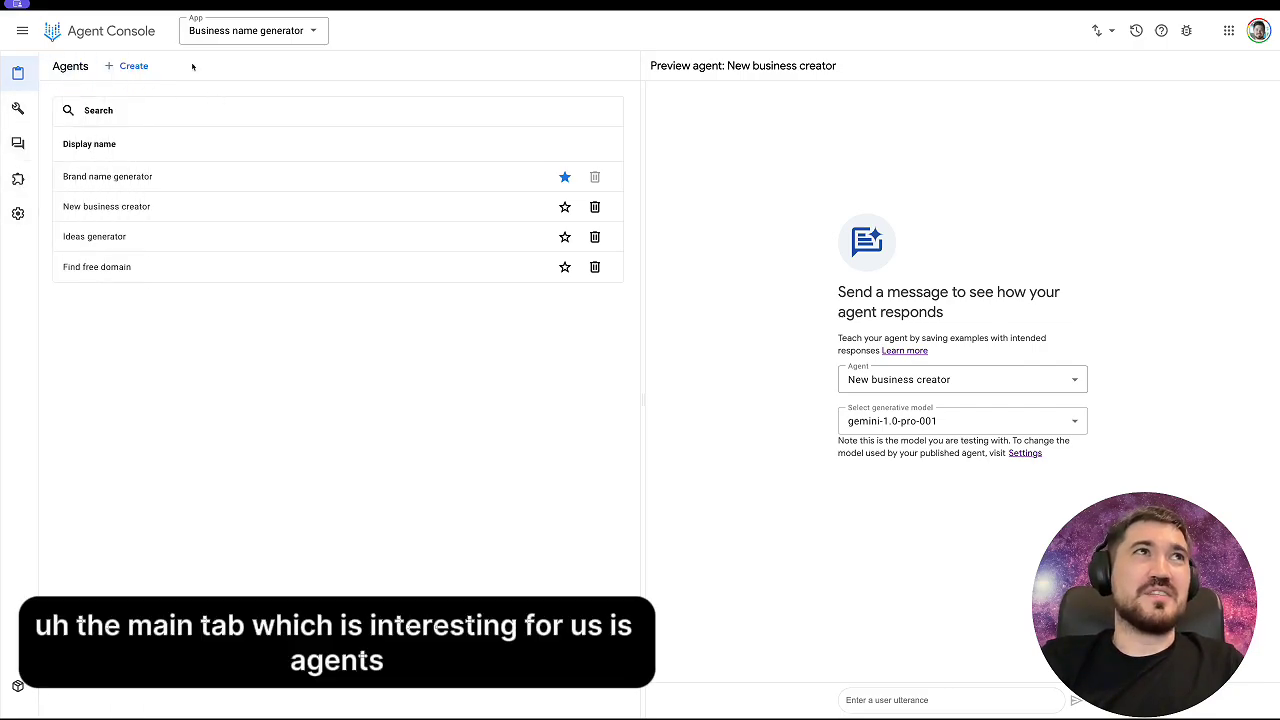
{"action": "left_click", "coordinate": [133, 66]}
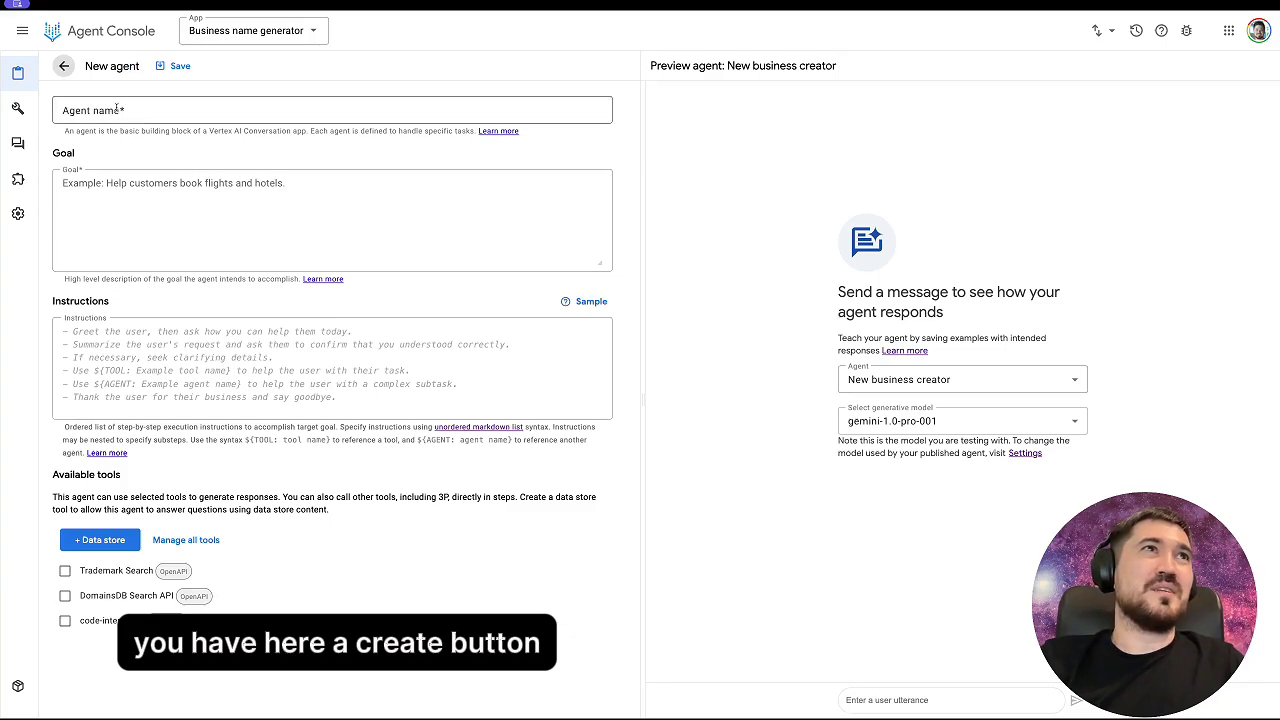
{"action": "left_click", "coordinate": [117, 109]}
{"action": "left_click", "coordinate": [128, 200]}
{"action": "left_click", "coordinate": [120, 360]}
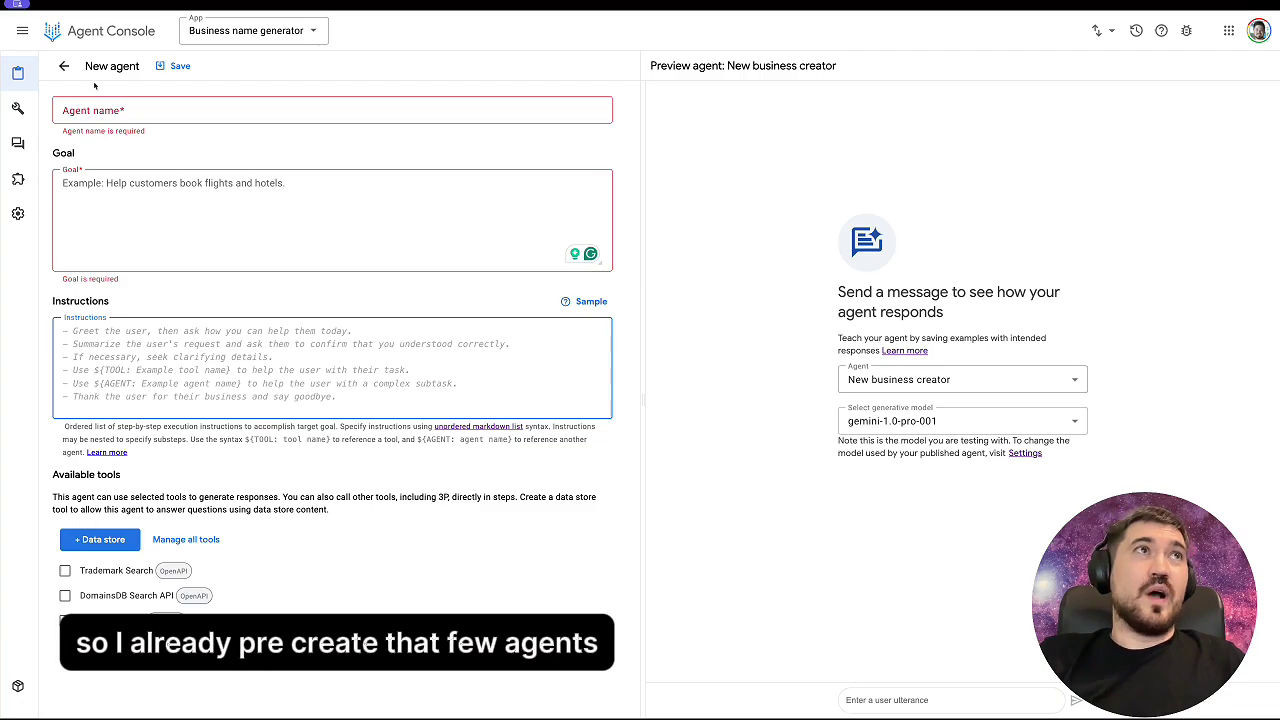
{"action": "left_click", "coordinate": [64, 66]}
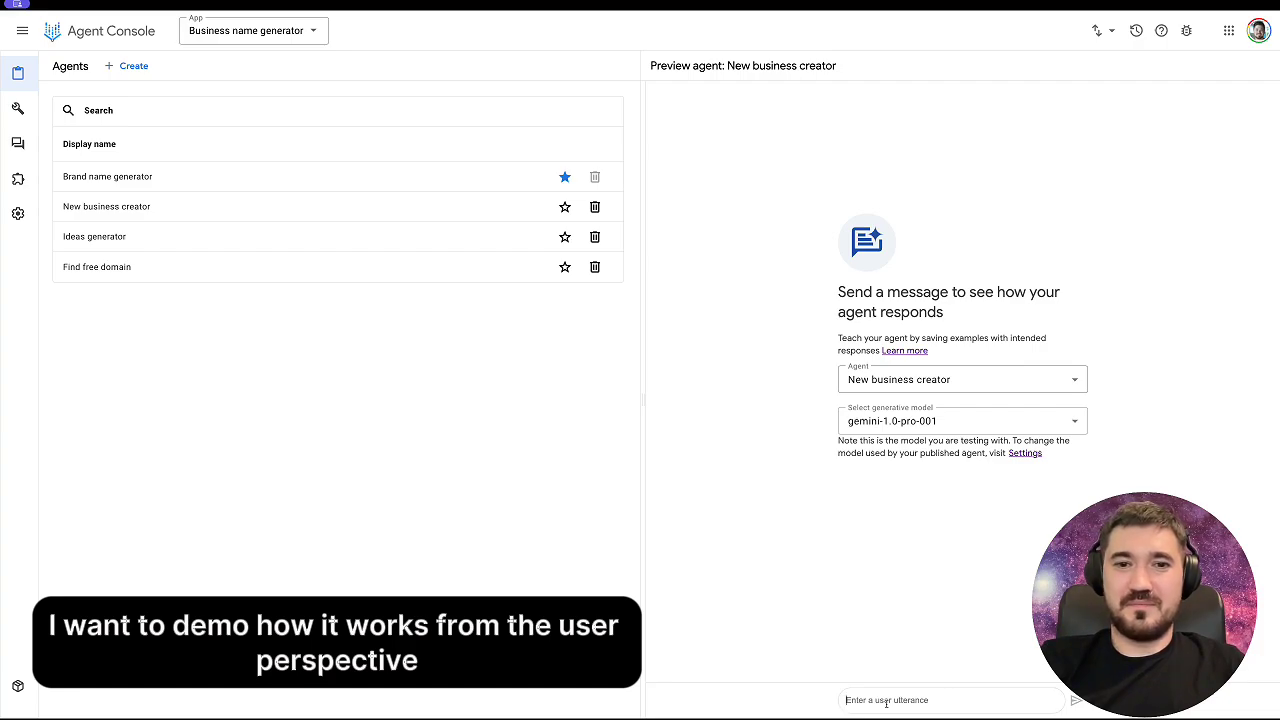
Step: Greet the New business creator agent in the preview chat with "hi" and send it "I like to create a restaraunt"
{"action": "type", "text": "hi"}
{"action": "key", "text": "Return"}
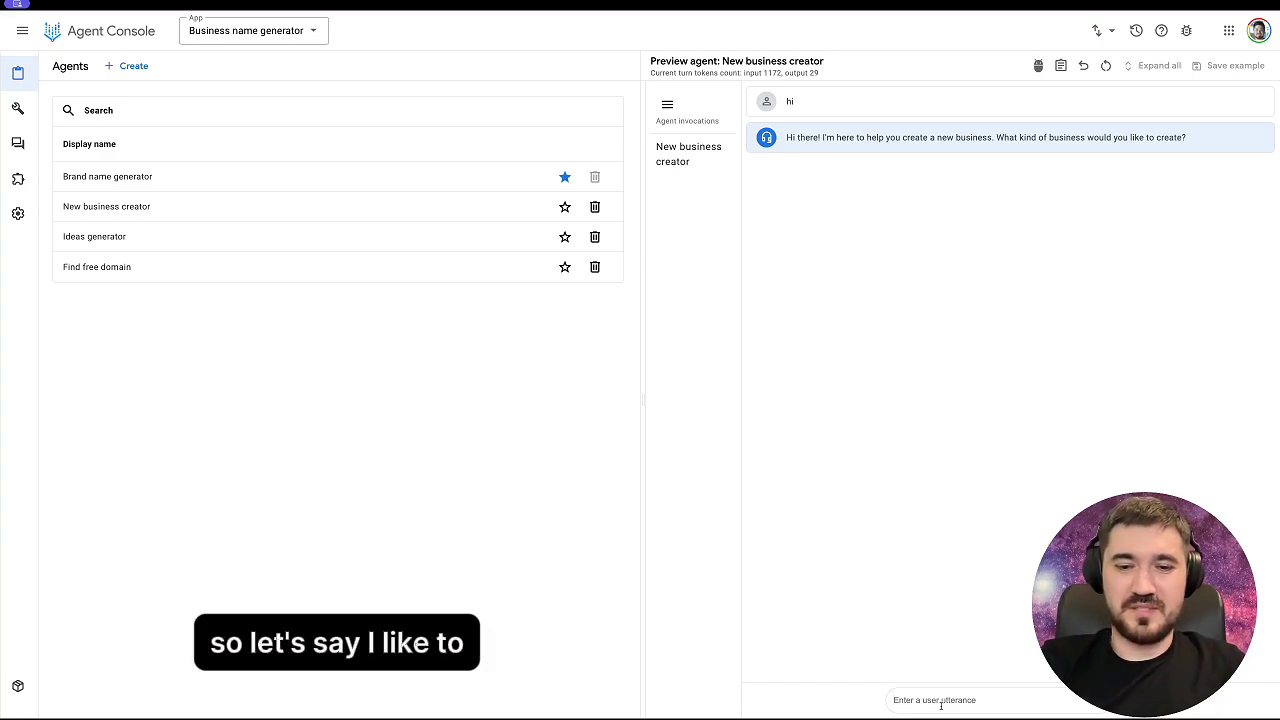
{"action": "type", "text": "I like"}
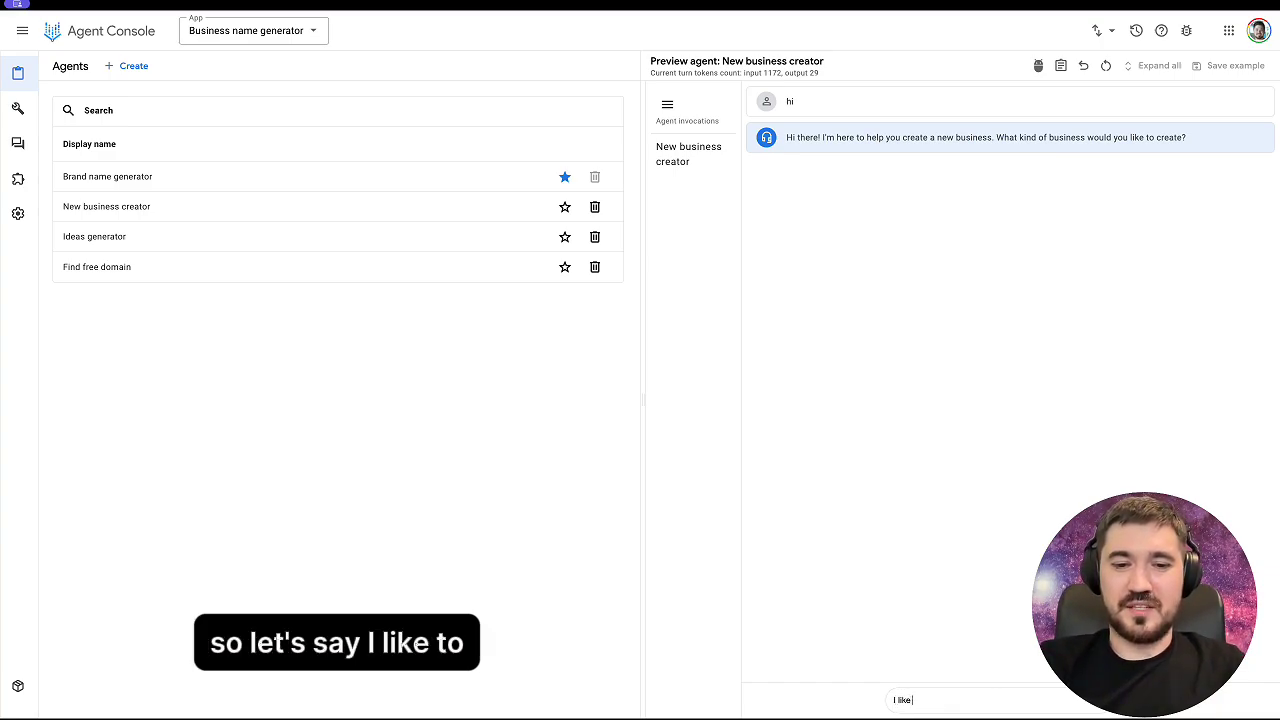
{"action": "type", "text": " to"}
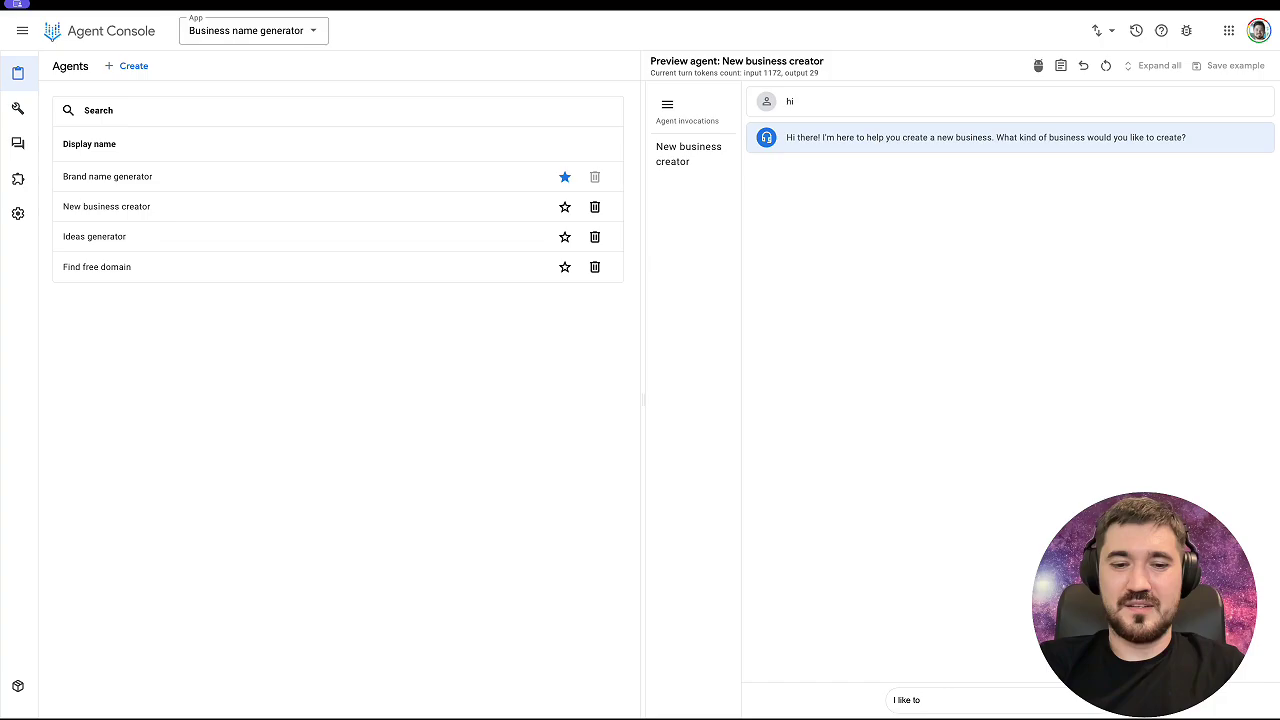
{"action": "type", "text": " create a res"}
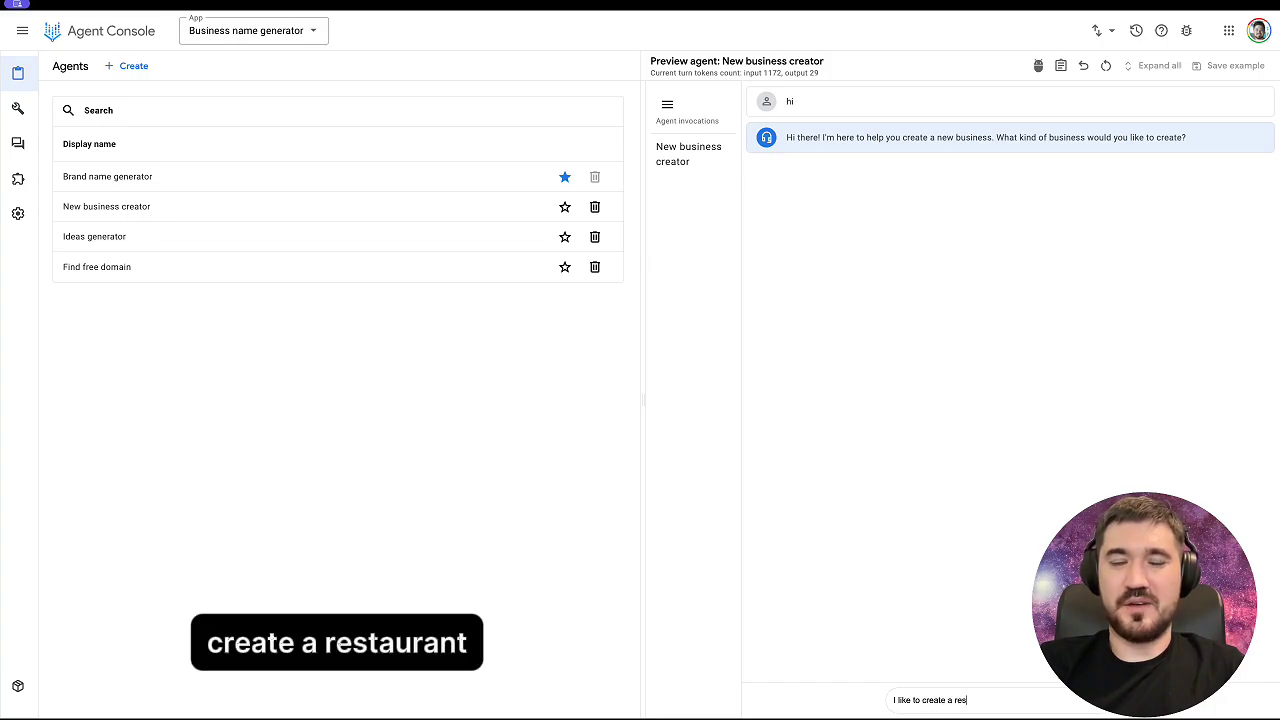
{"action": "type", "text": "taraunt"}
{"action": "key", "text": "Return"}
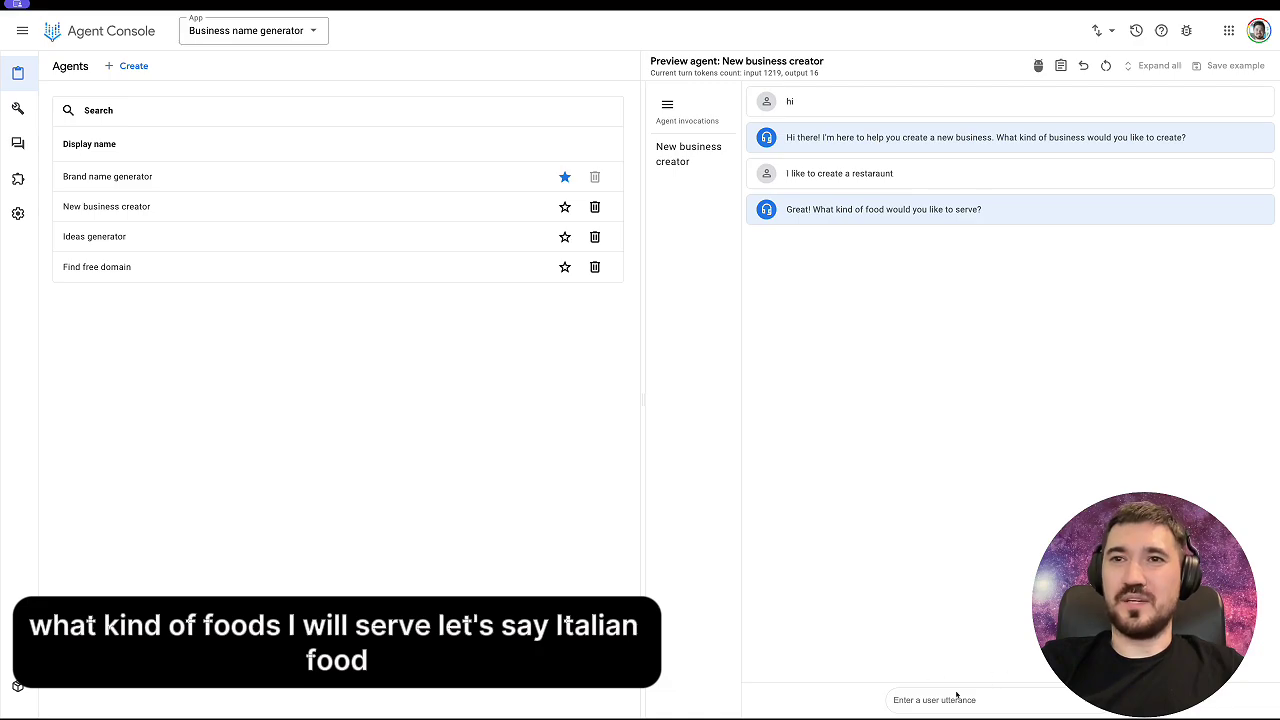
Step: Answer the agent's questions about the restaurant's food and atmosphere with "Italian food" and "fun"
{"action": "type", "text": "I"}
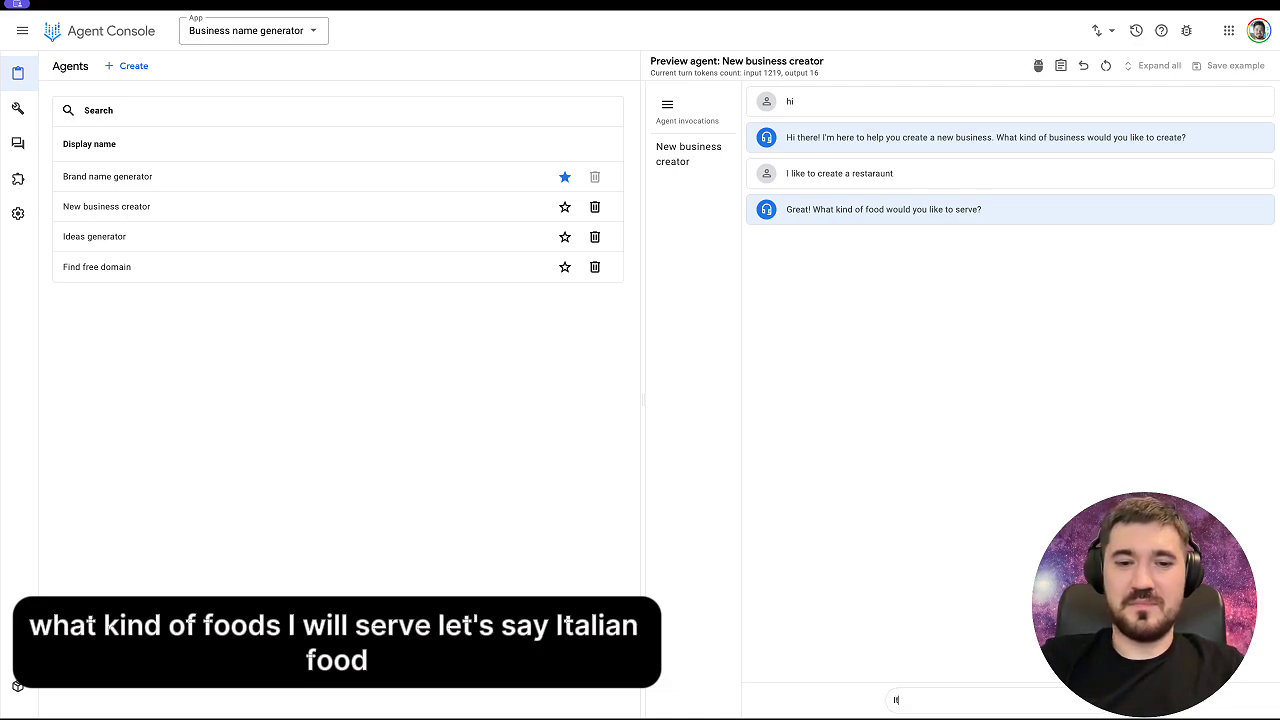
{"action": "type", "text": "talian food"}
{"action": "key", "text": "Return"}
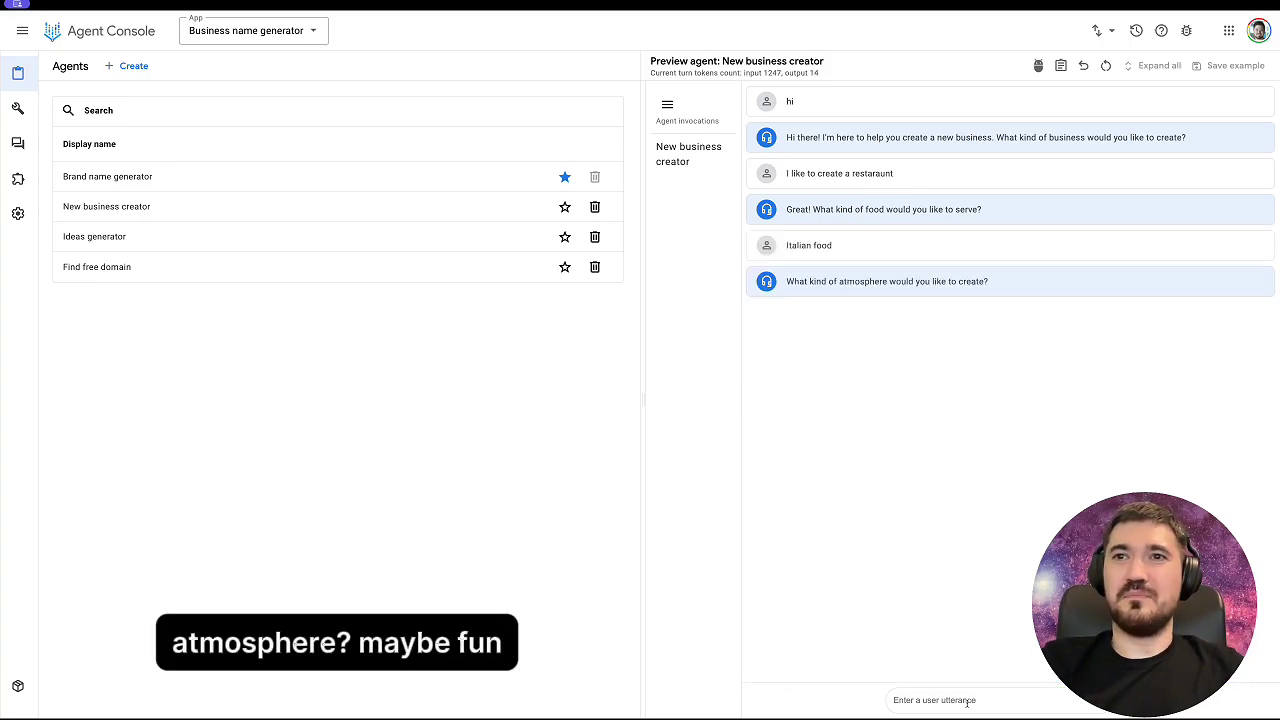
{"action": "type", "text": "fun"}
{"action": "key", "text": "Return"}
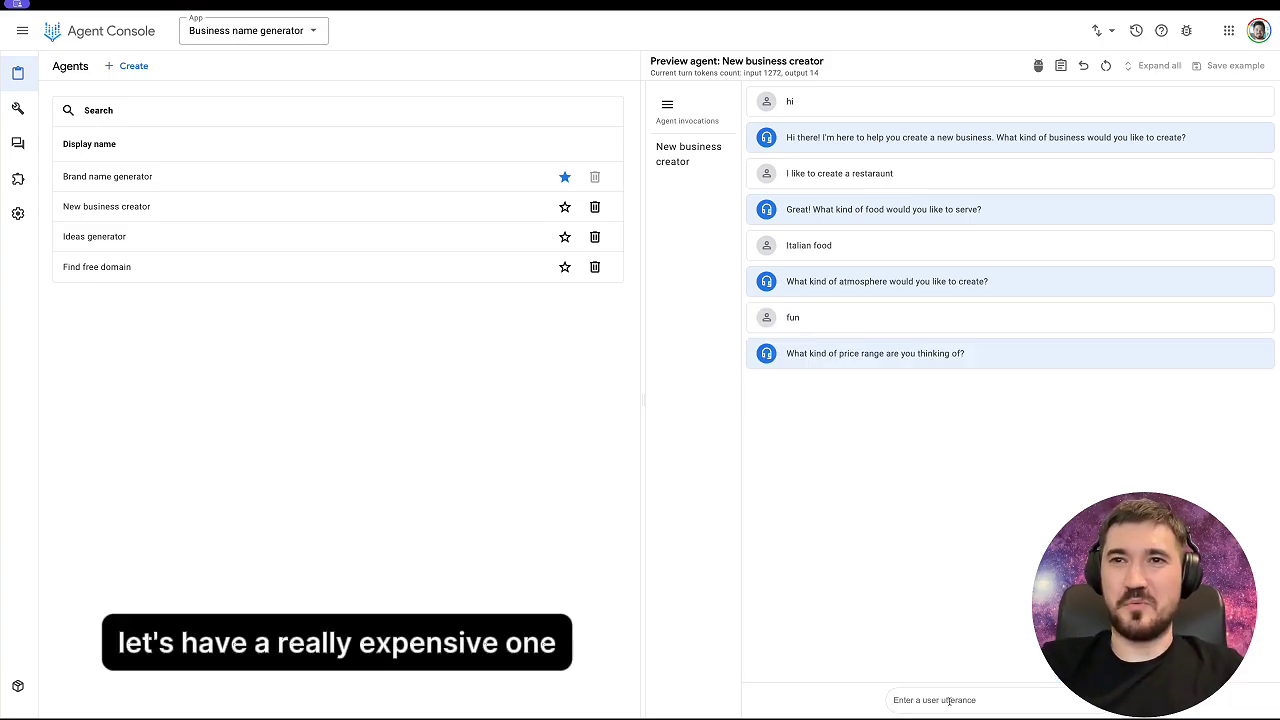
Step: Answer the agent's question about the restaurant's price range with "really expencive"
{"action": "type", "text": "really"}
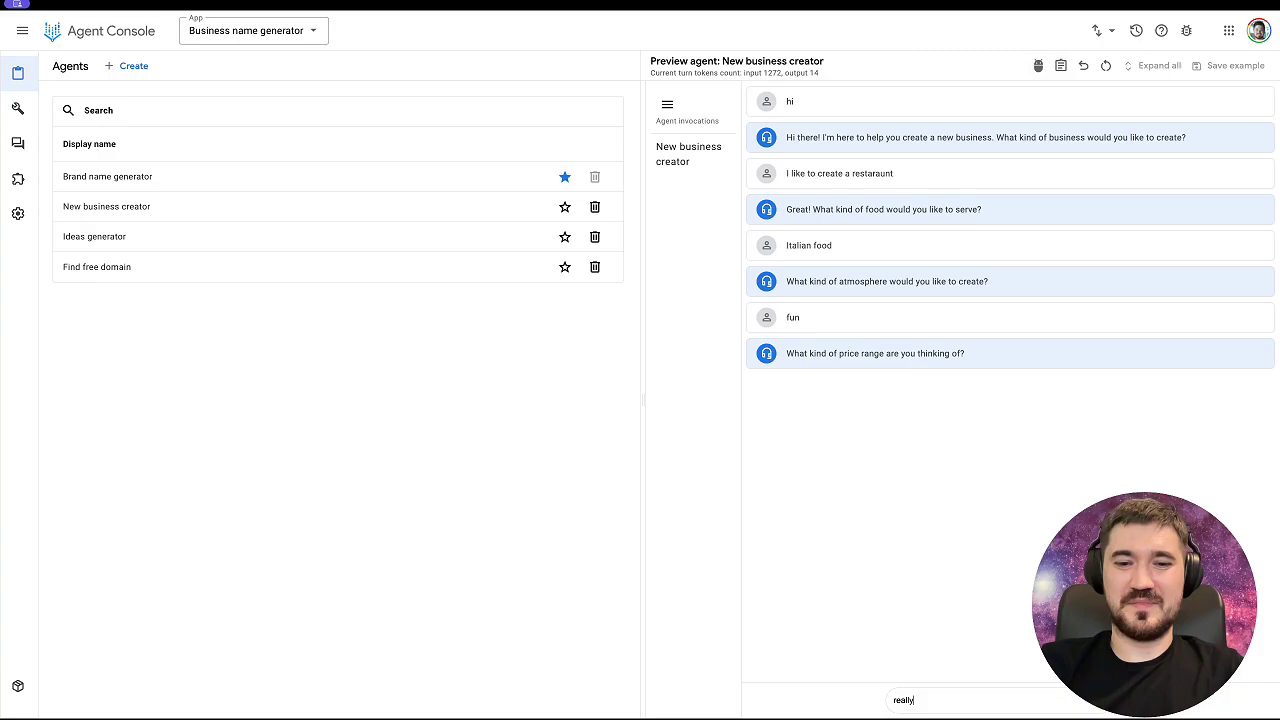
{"action": "type", "text": " expensive"}
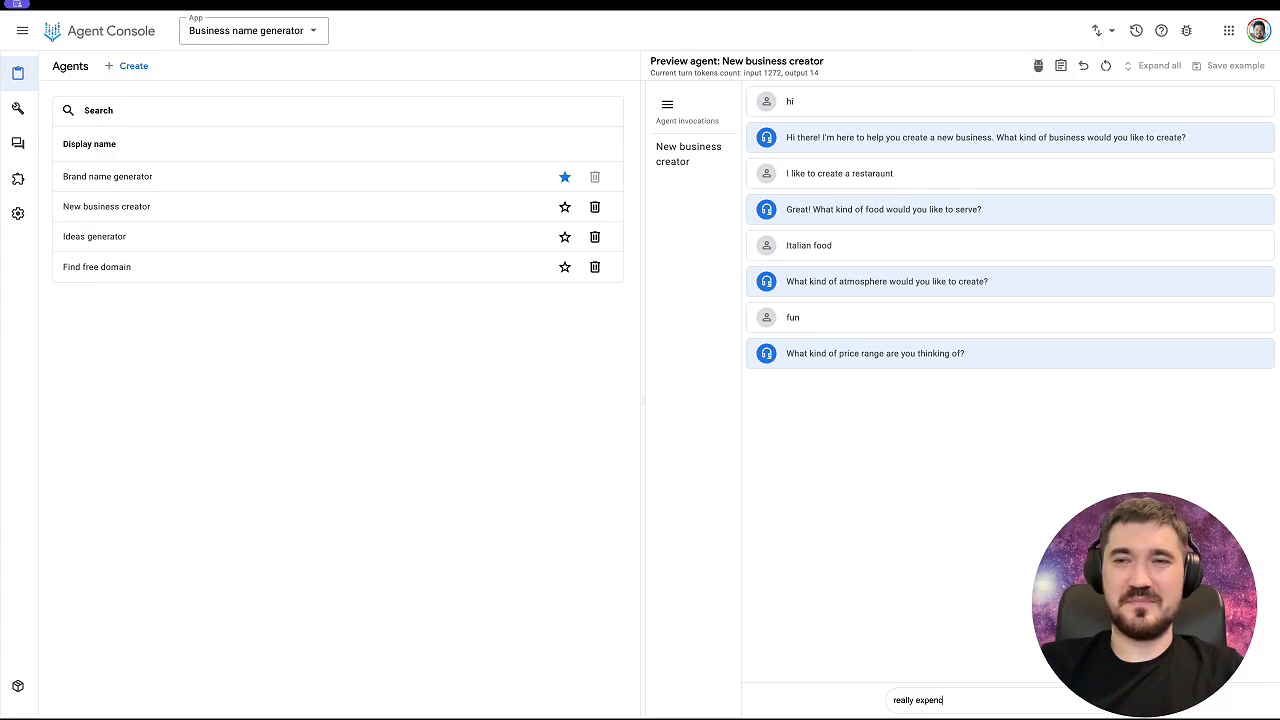
{"action": "key", "text": "Return"}
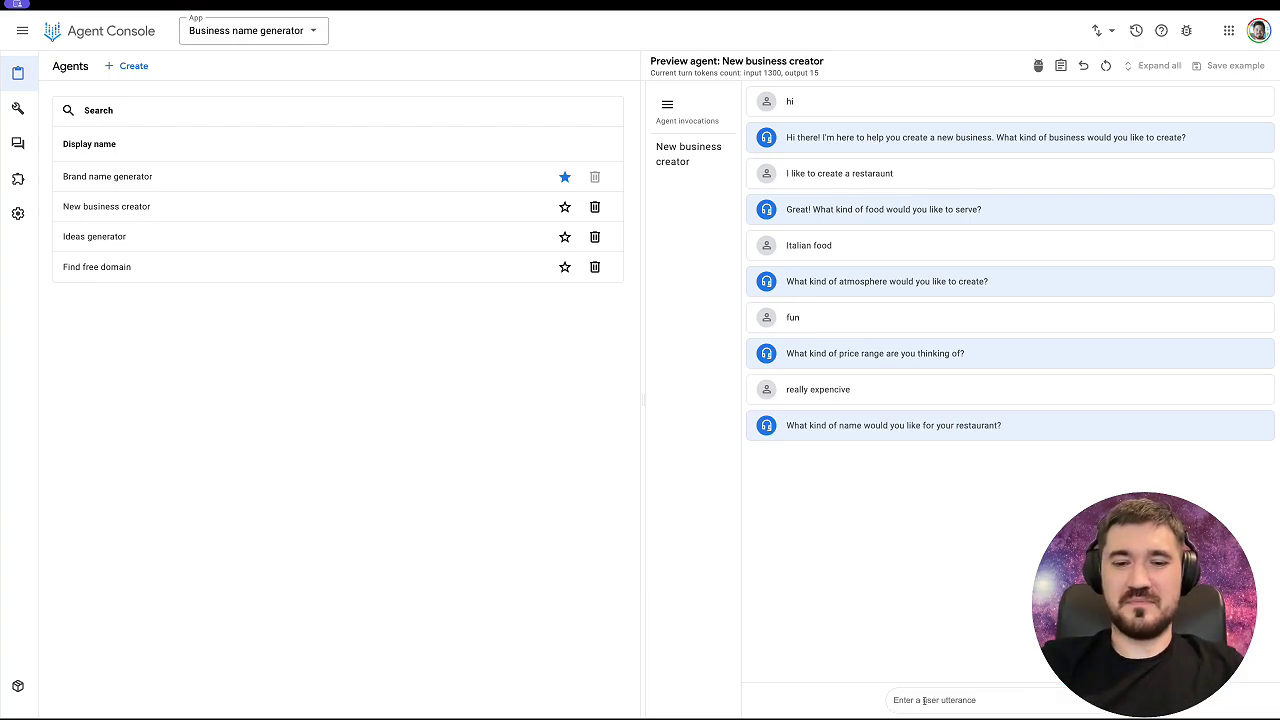
Step: Ask the agent for restaurant name ideas by sending "Suggest me some name"
{"action": "left_click", "coordinate": [923, 700]}
{"action": "type", "text": "Sugges"}
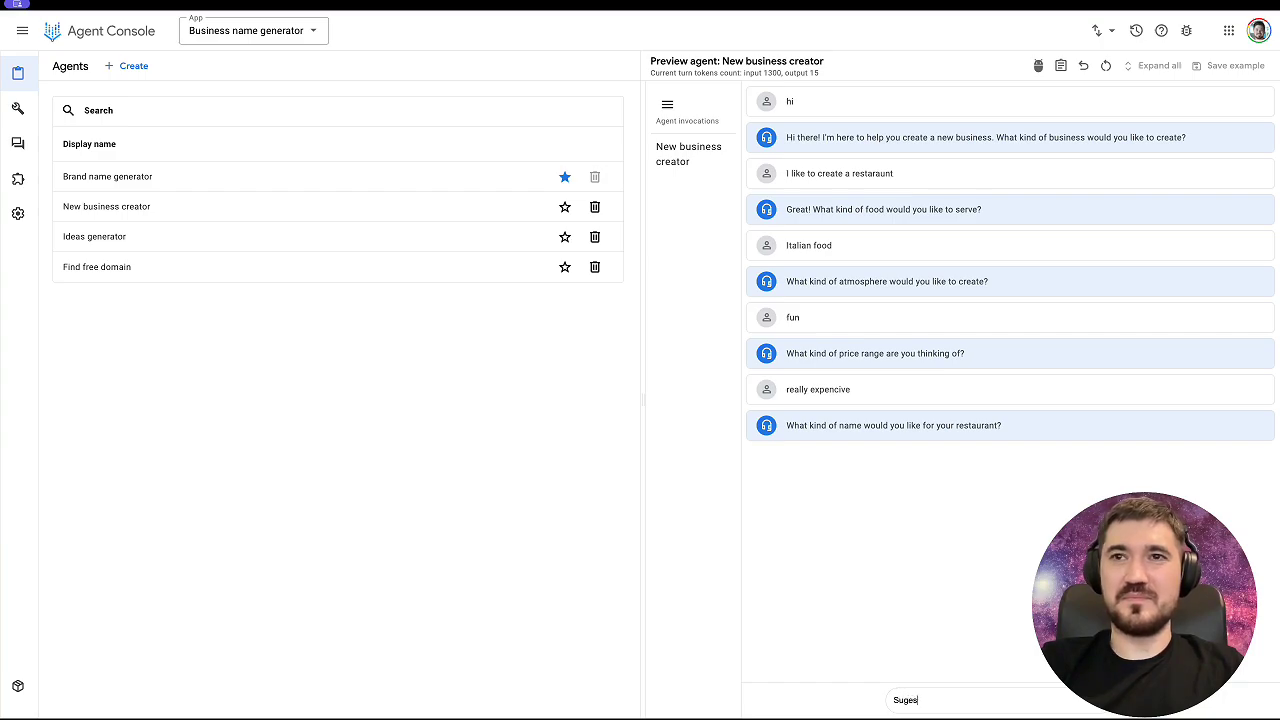
{"action": "type", "text": " me some"}
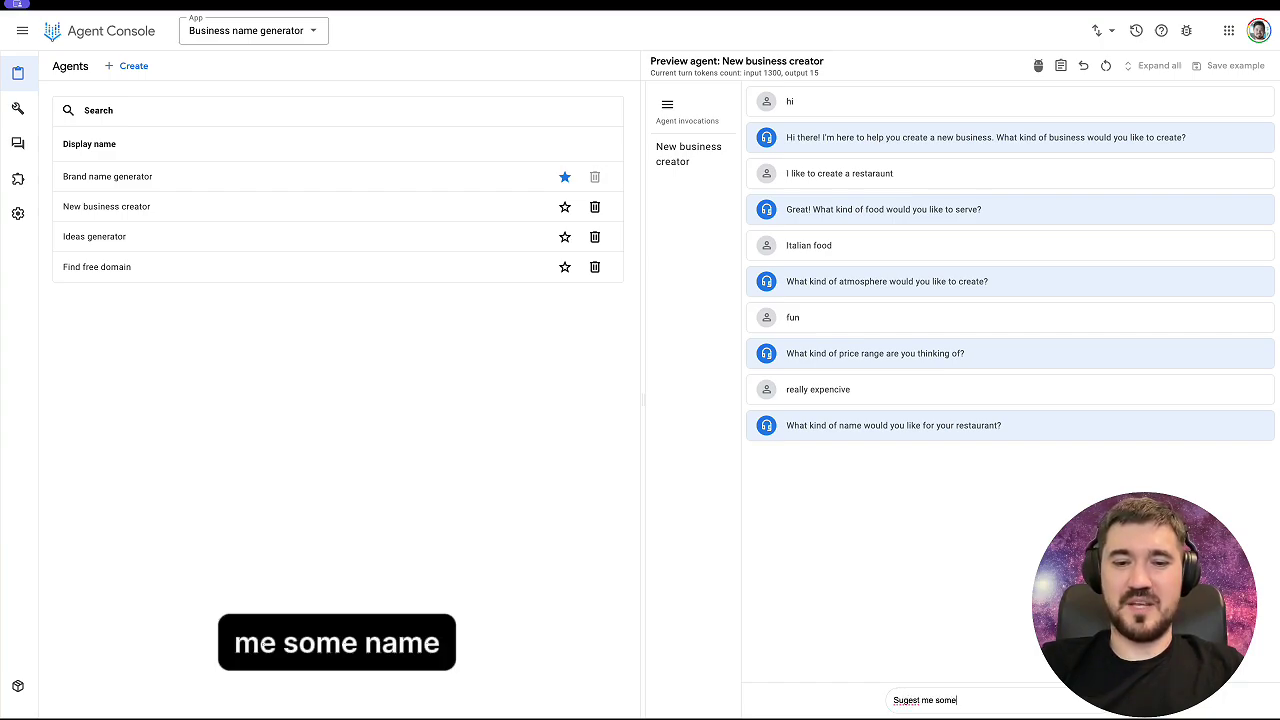
{"action": "type", "text": " name"}
{"action": "key", "text": "Return"}
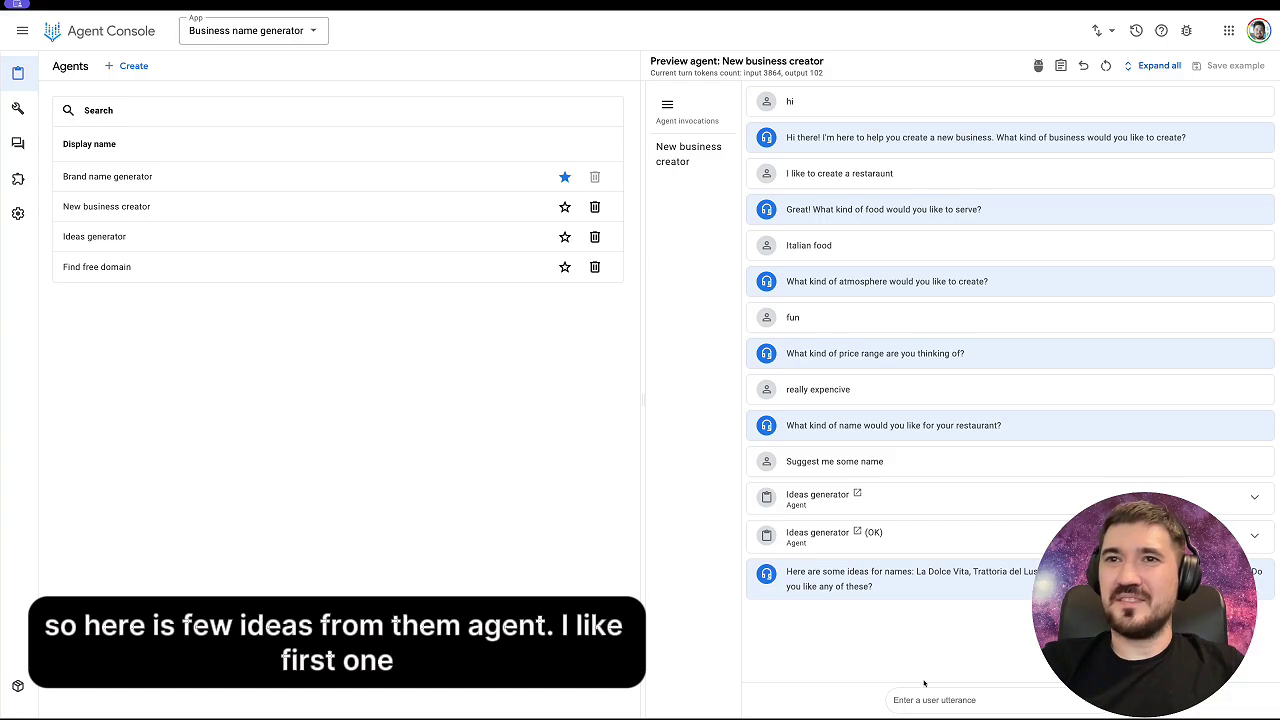
Step: Choose the first suggested restaurant name by replying "I like first one" in the preview chat
{"action": "type", "text": "I"}
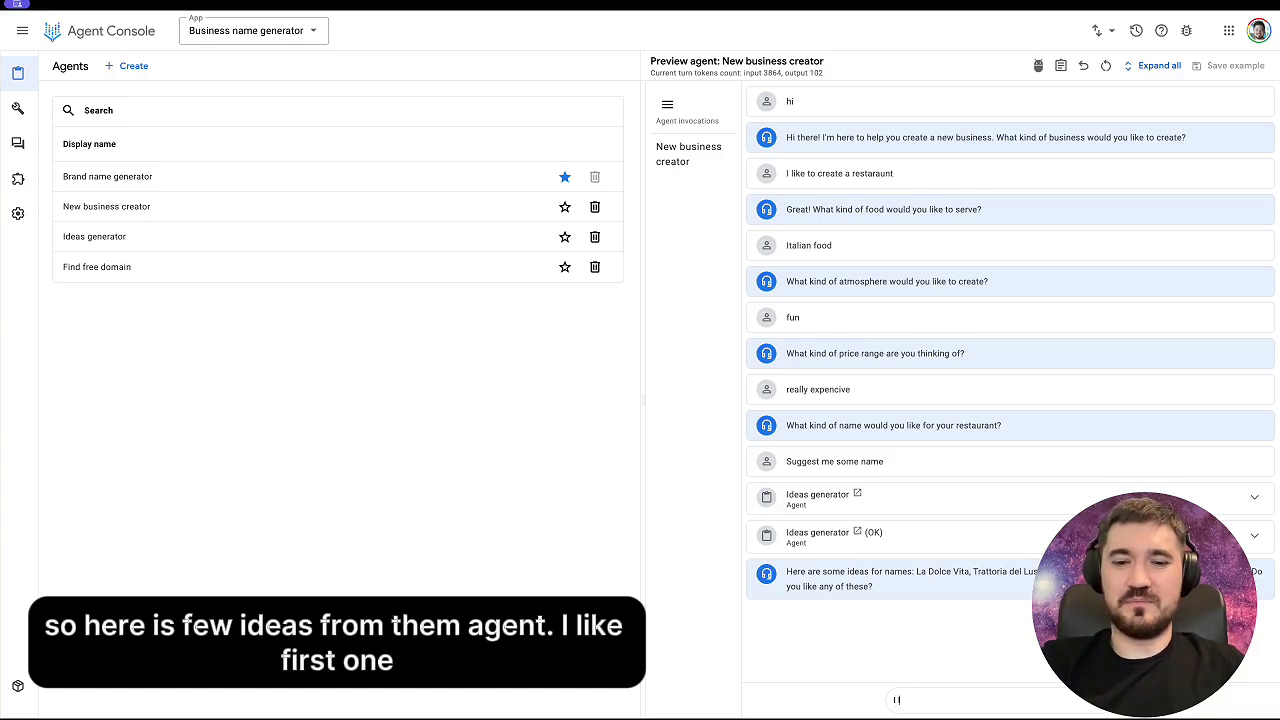
{"action": "type", "text": " like first one"}
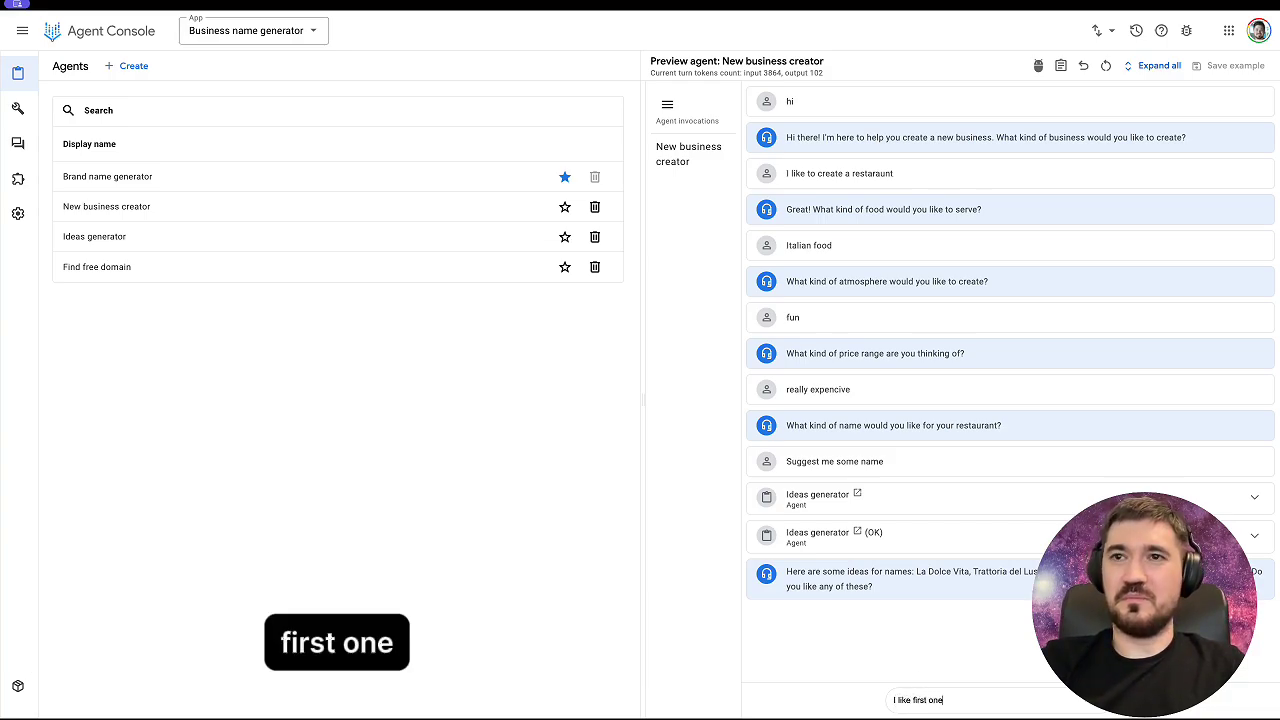
{"action": "key", "text": "Return"}
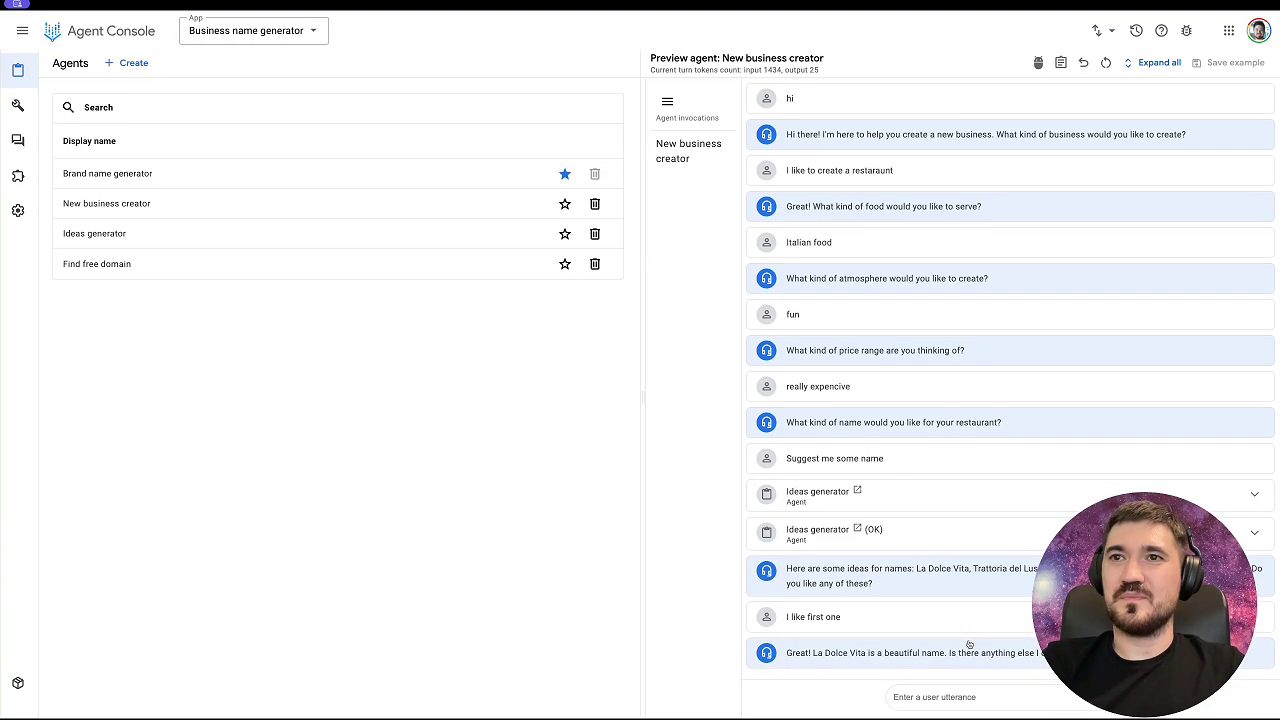
{"action": "left_click", "coordinate": [975, 701]}
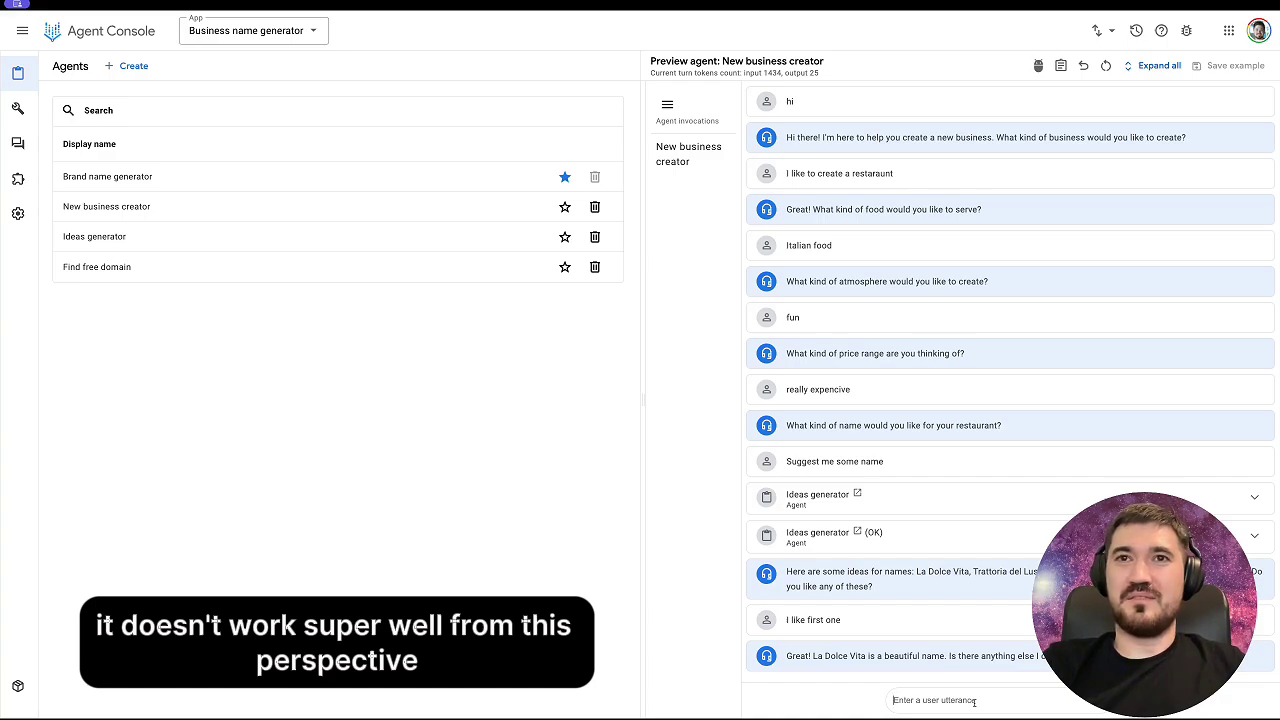
Step: Expand the first Ideas generator invocation in the preview chat, examine its agent, input and output details, and collapse it again
{"action": "left_click", "coordinate": [909, 509]}
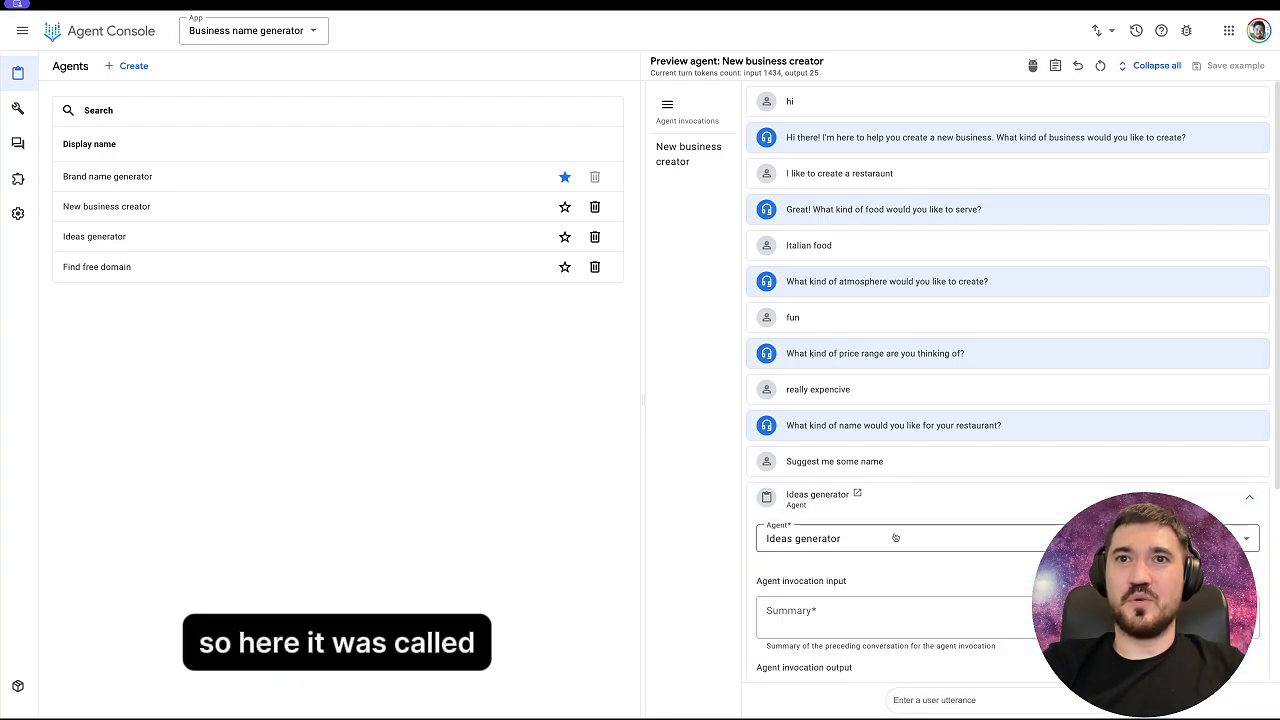
{"action": "scroll", "coordinate": [900, 520], "scroll_direction": "down", "scroll_amount": 3}
{"action": "scroll", "coordinate": [898, 327], "scroll_direction": "up", "scroll_amount": 3}
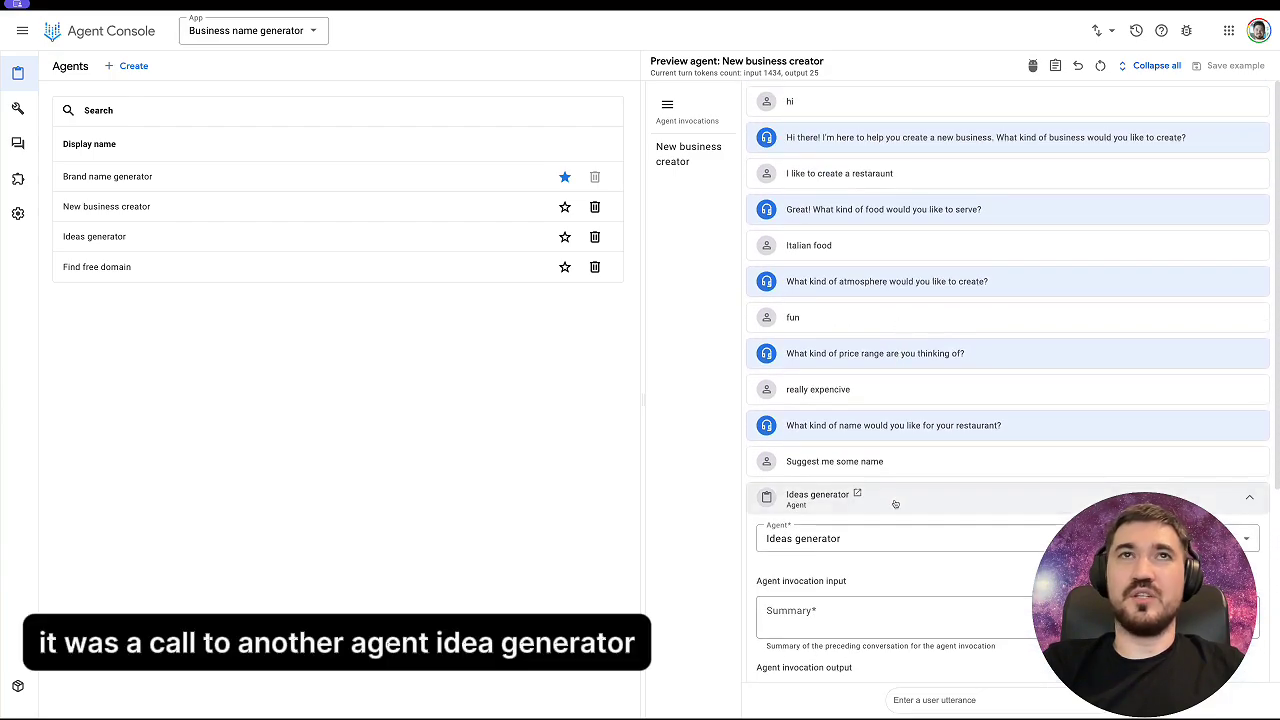
{"action": "left_click", "coordinate": [893, 504]}
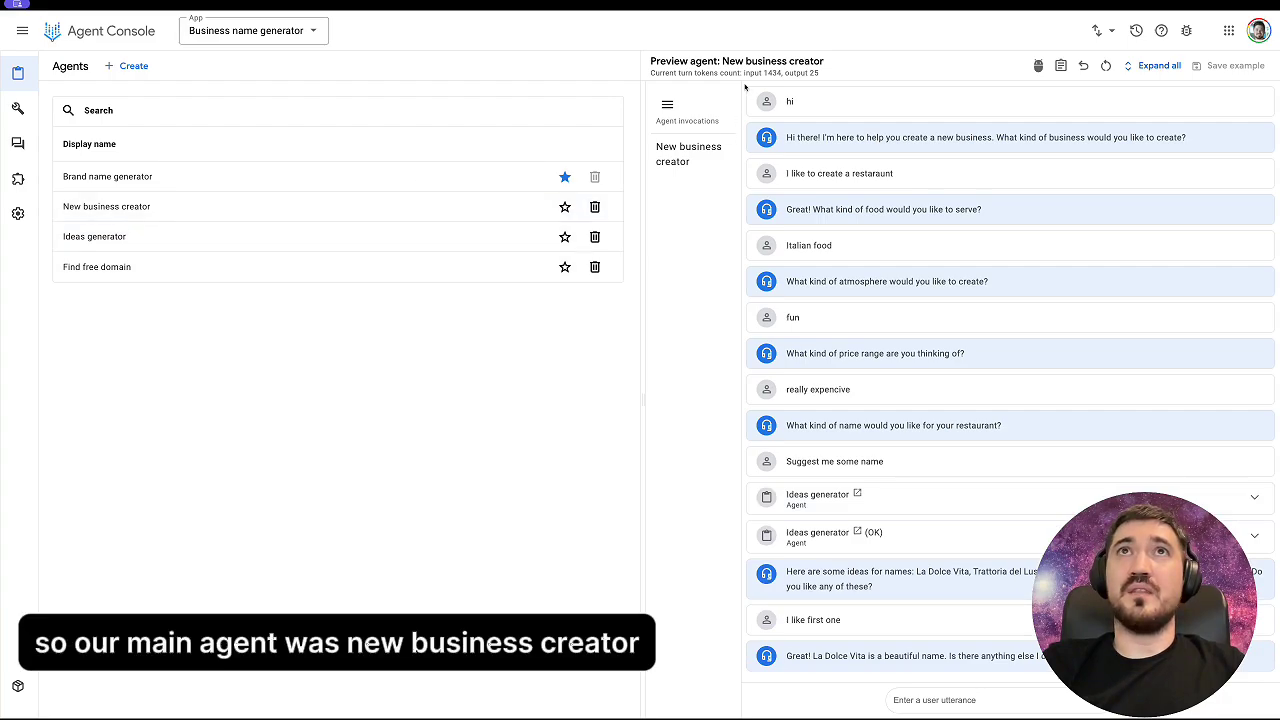
Step: Open the New business creator agent, review its goal and the instructions that call the Ideas generator agent, and return to the agents list
{"action": "left_click", "coordinate": [117, 206]}
{"action": "scroll", "coordinate": [153, 342], "scroll_direction": "down", "scroll_amount": 1}
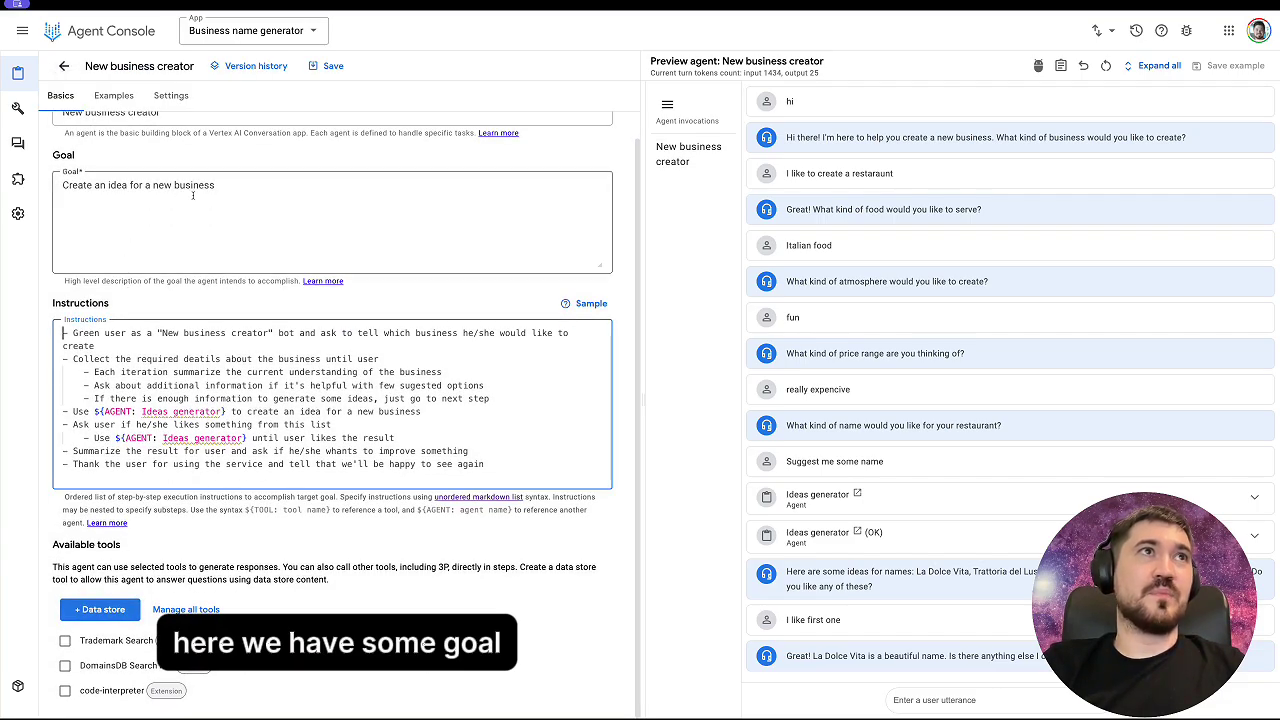
{"action": "left_click_drag", "start_coordinate": [229, 192], "coordinate": [62, 181]}
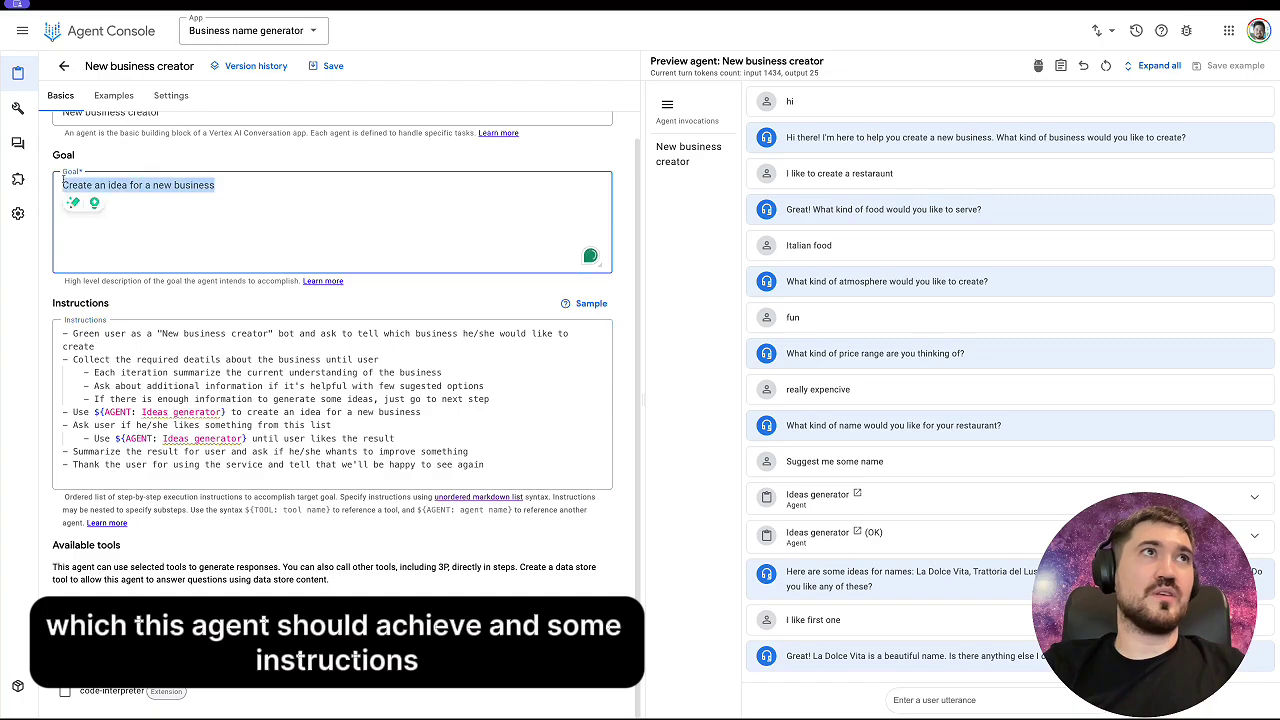
{"action": "scroll", "coordinate": [62, 182], "scroll_direction": "up", "scroll_amount": 1}
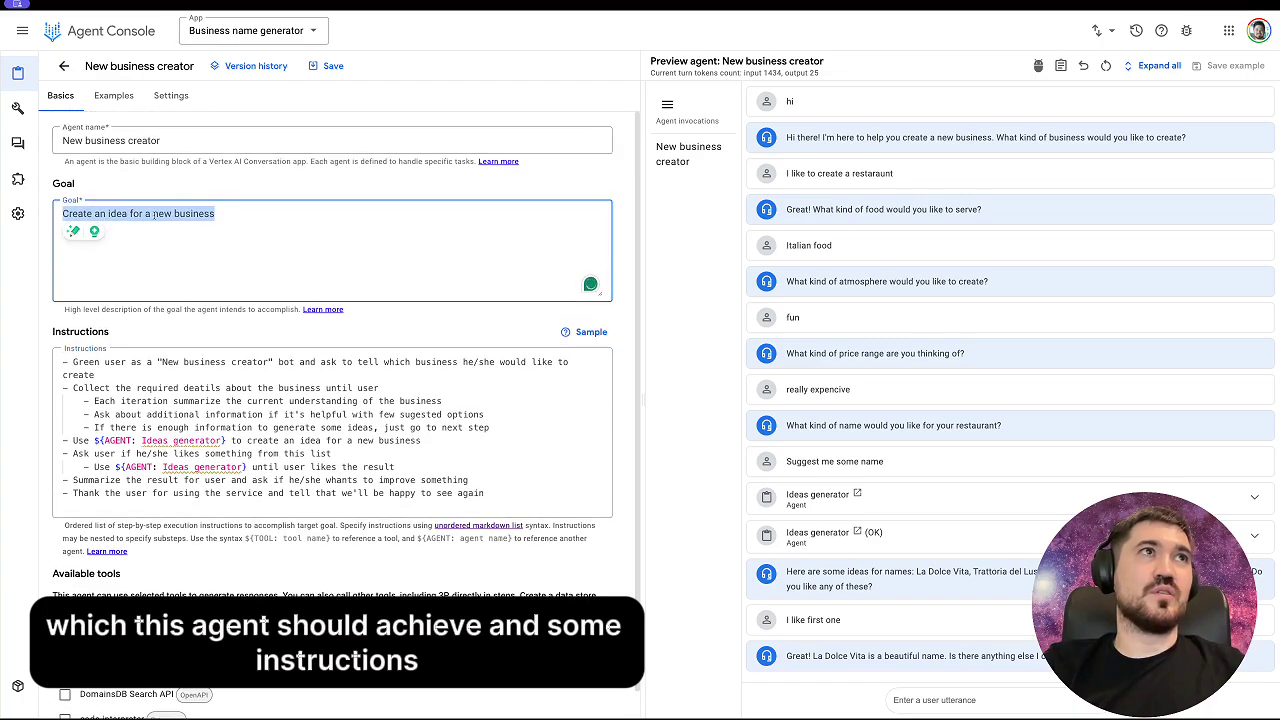
{"action": "left_click", "coordinate": [45, 351]}
{"action": "scroll", "coordinate": [70, 380], "scroll_direction": "down", "scroll_amount": 1}
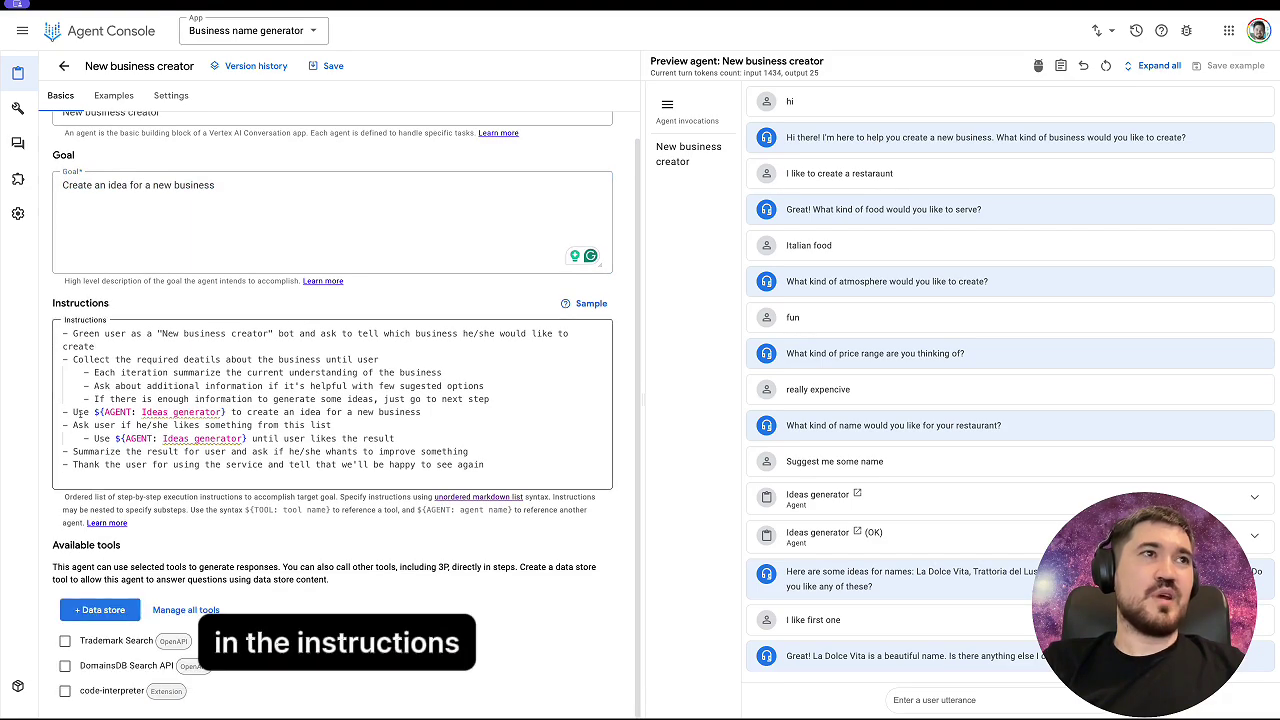
{"action": "left_click_drag", "start_coordinate": [94, 411], "coordinate": [228, 411]}
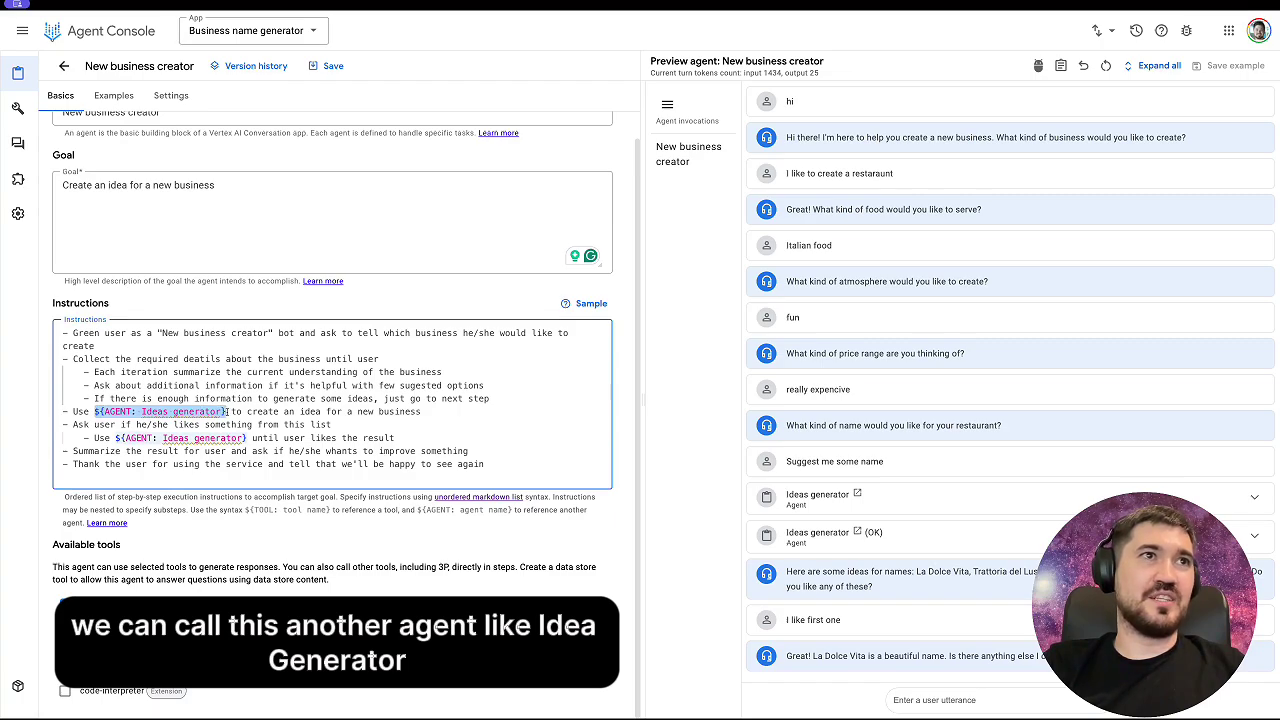
{"action": "left_click", "coordinate": [227, 411]}
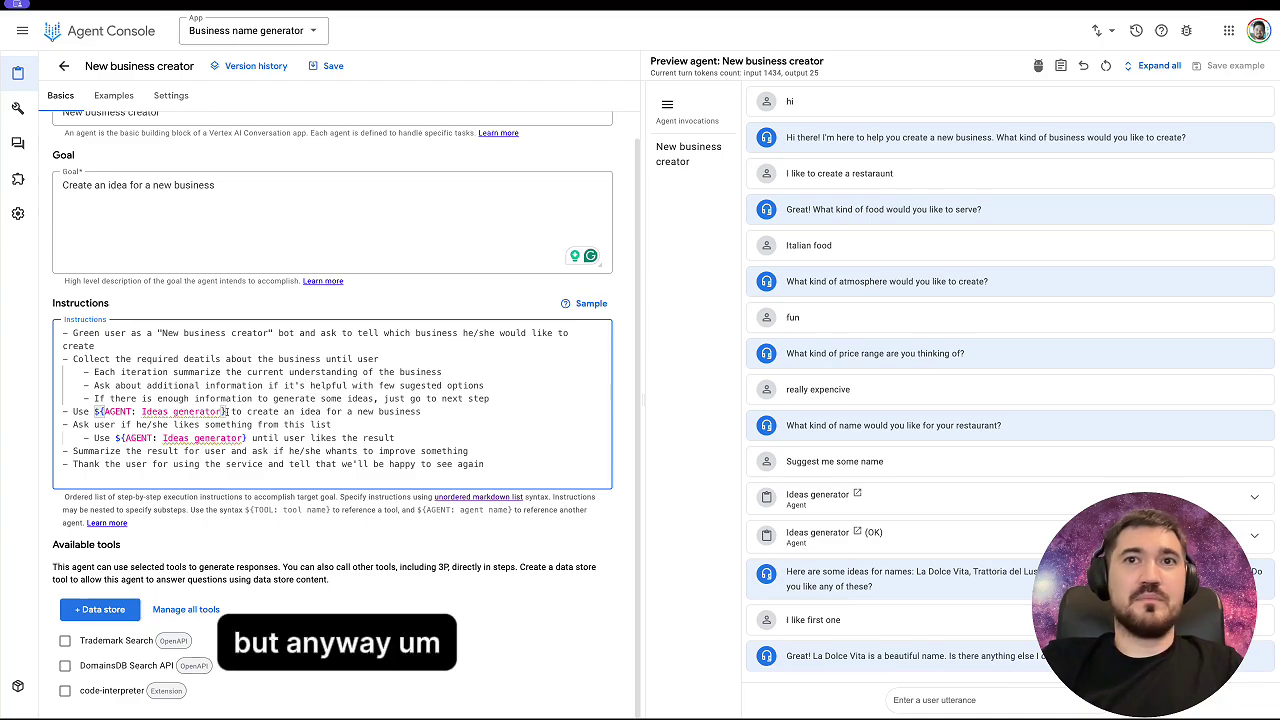
{"action": "left_click", "coordinate": [817, 495]}
{"action": "left_click", "coordinate": [817, 495]}
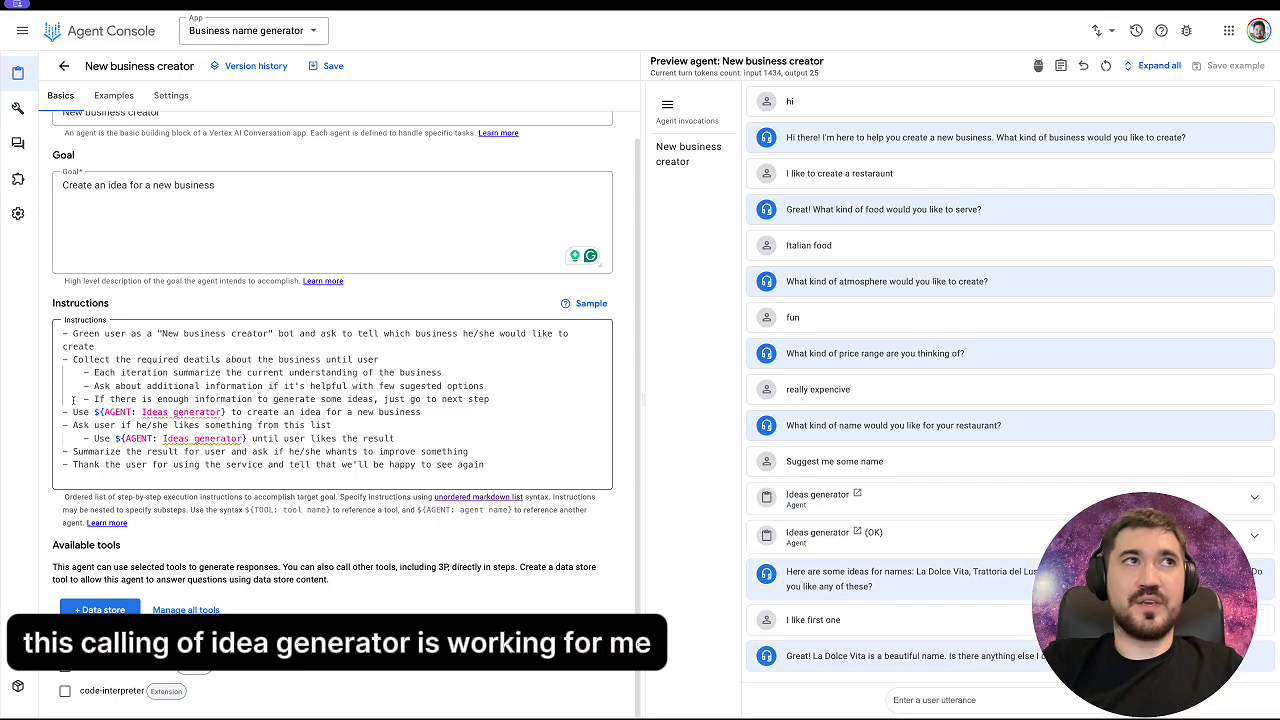
{"action": "mouse_move", "coordinate": [30, 110]}
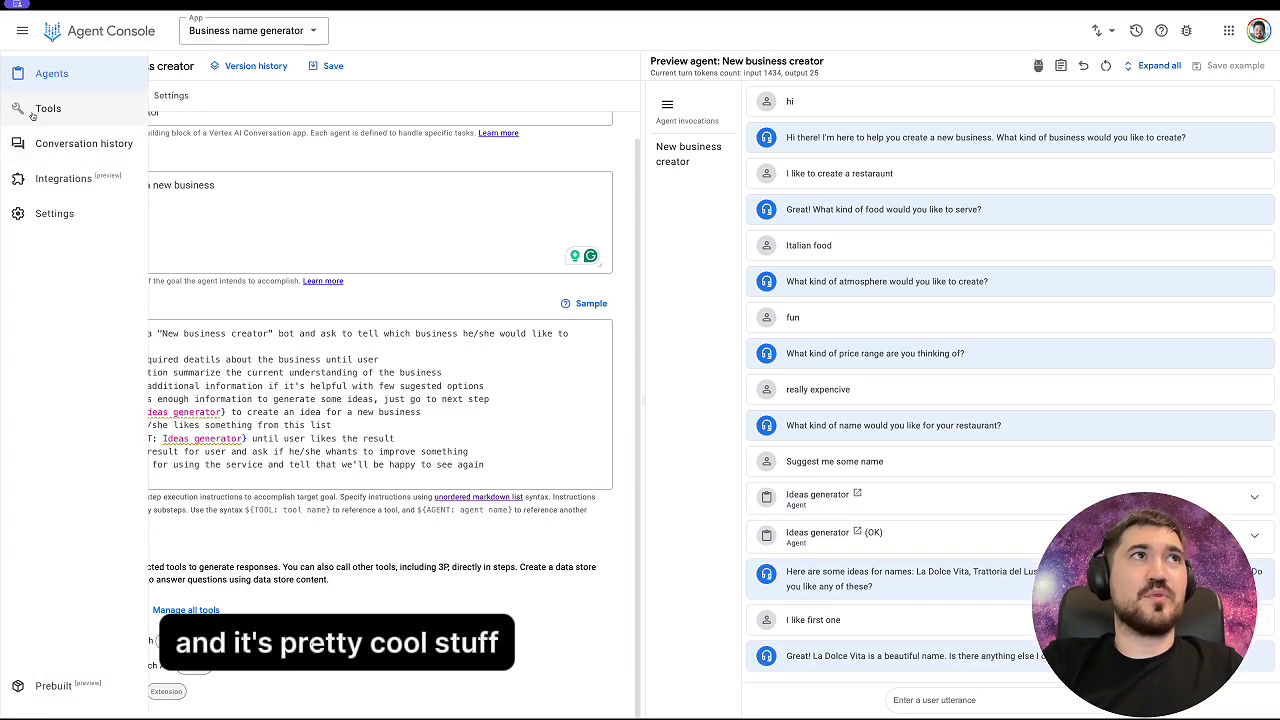
{"action": "left_click", "coordinate": [40, 72]}
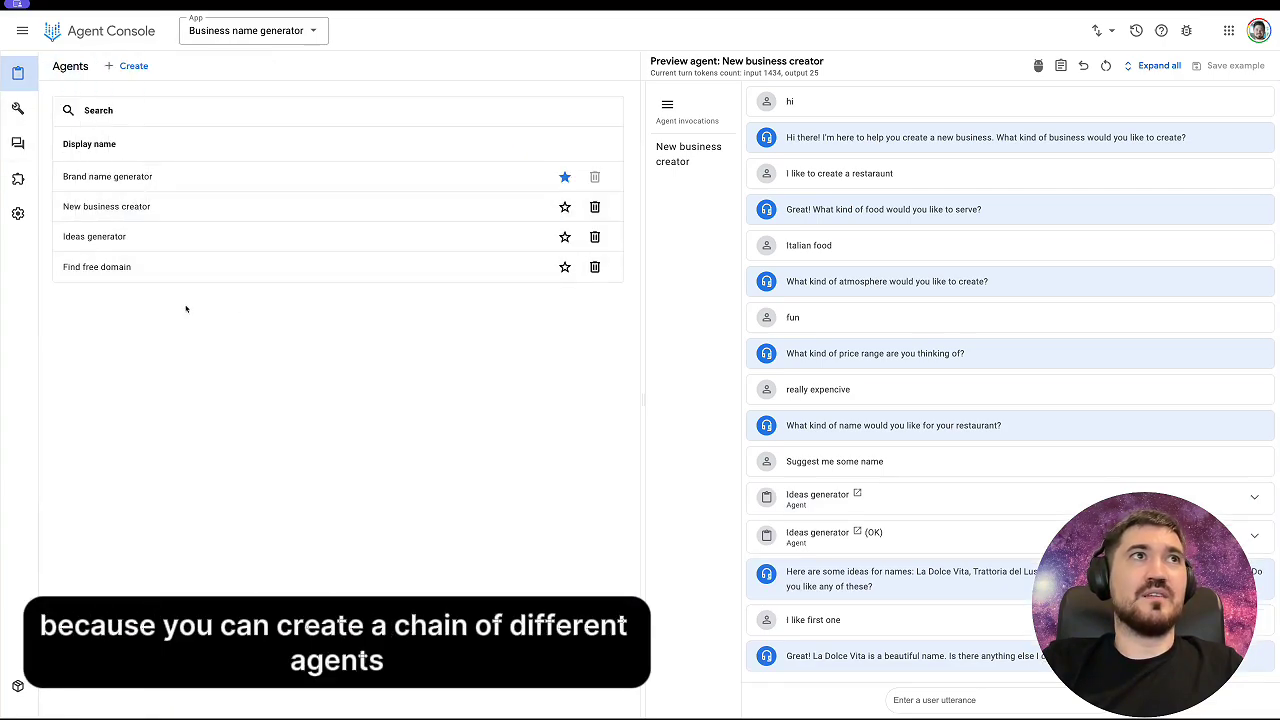
Step: Open the Ideas generator agent and review its goal and instructions about responding with a list of business names
{"action": "left_click", "coordinate": [106, 237]}
{"action": "left_click", "coordinate": [302, 361]}
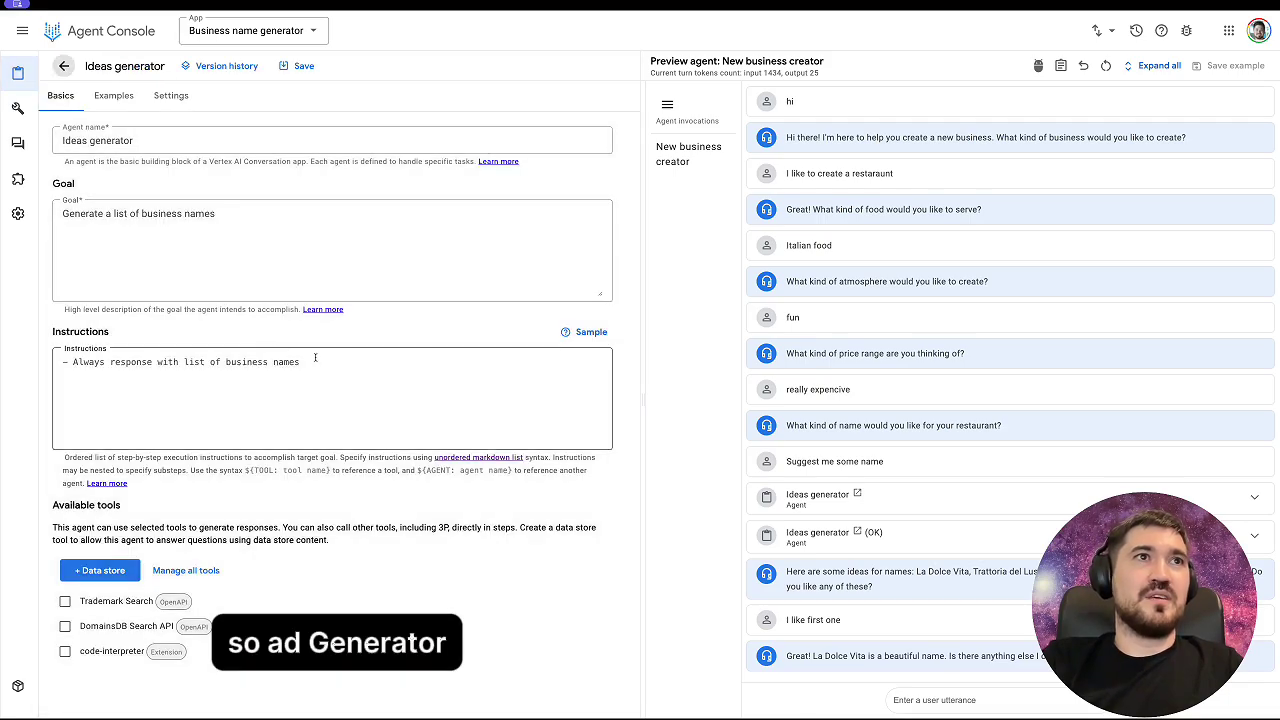
{"action": "left_click_drag", "start_coordinate": [302, 361], "coordinate": [41, 349]}
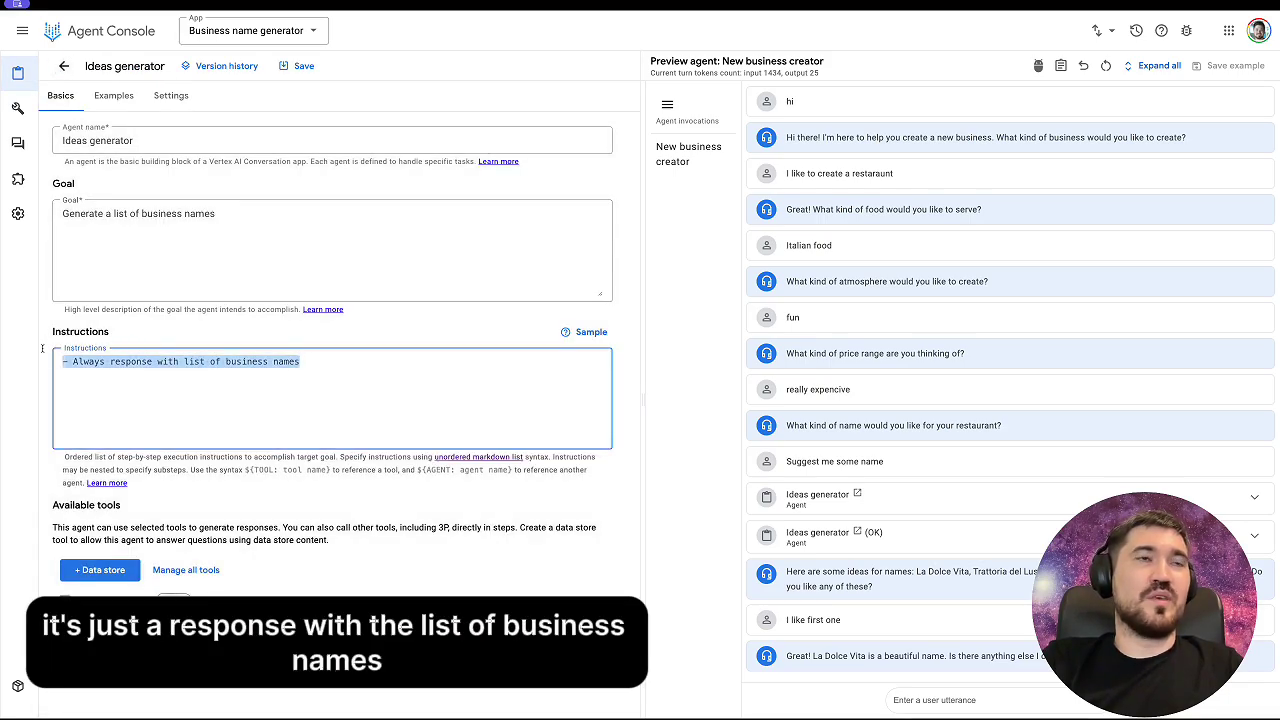
{"action": "left_click", "coordinate": [330, 362]}
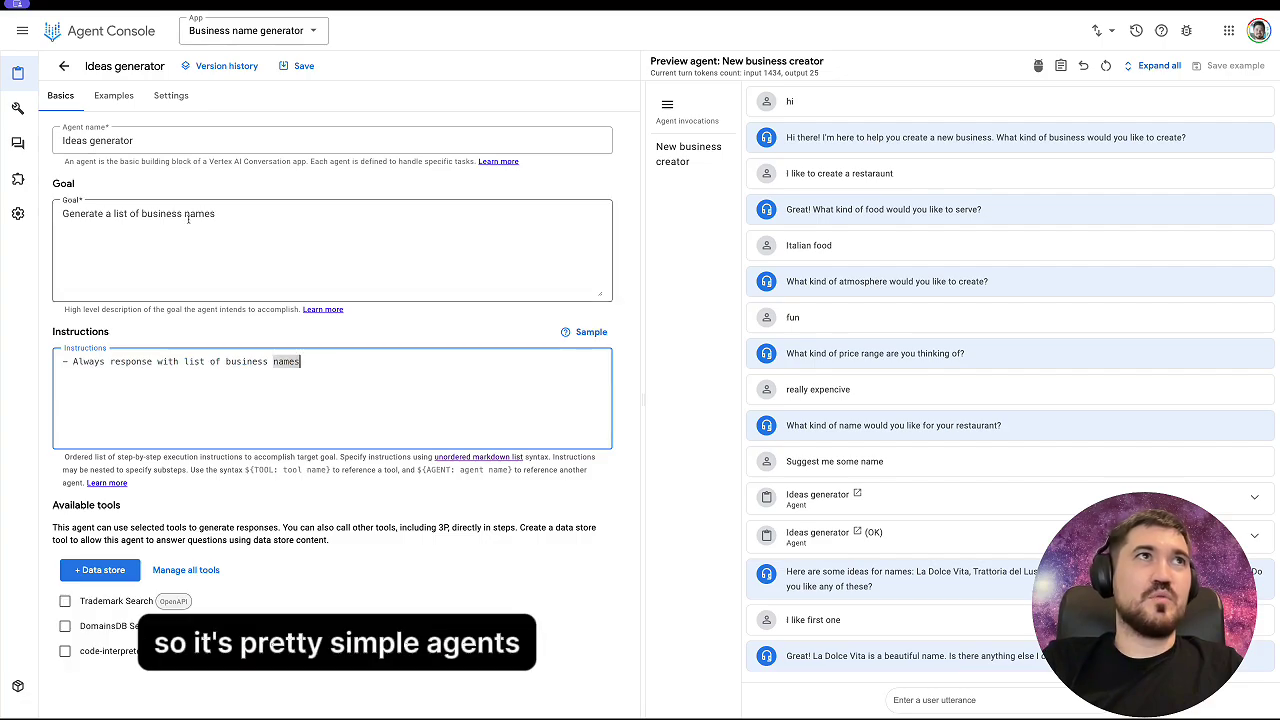
Step: Examine the Ideas generator's "Descriptive Yet Open" example with its input and output summaries, and return to the agents list
{"action": "left_click", "coordinate": [111, 96]}
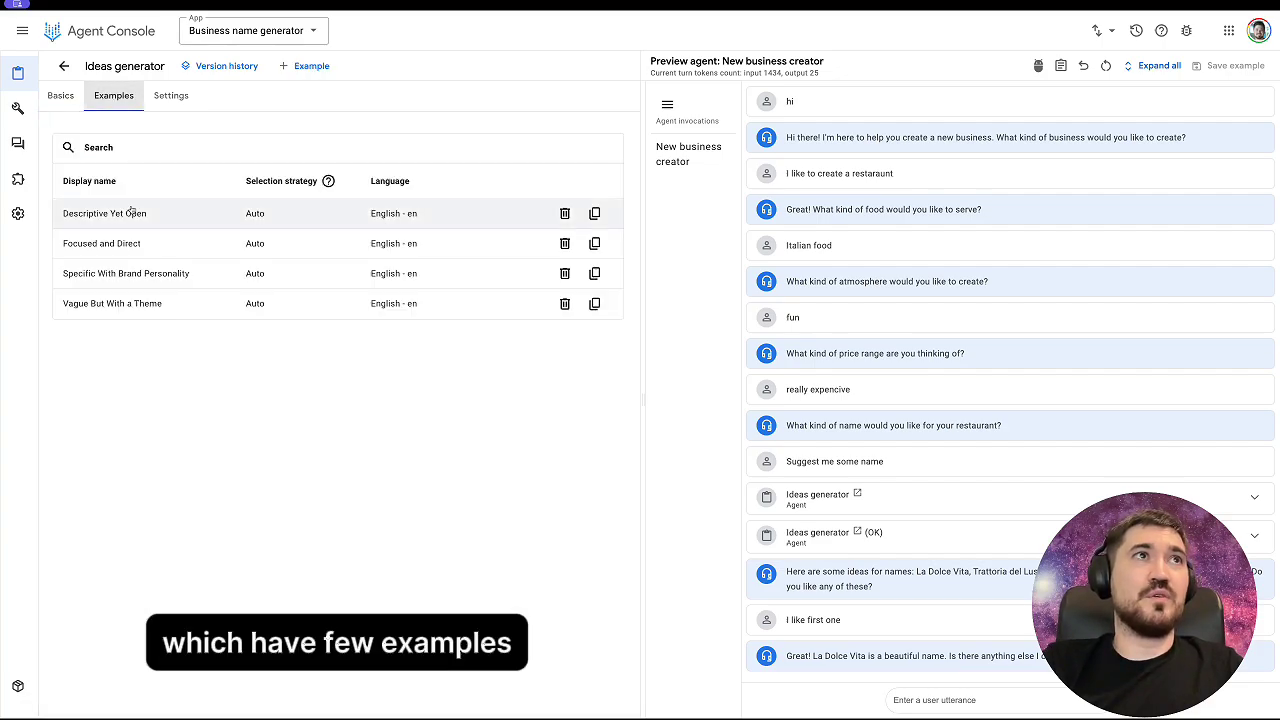
{"action": "left_click", "coordinate": [131, 212]}
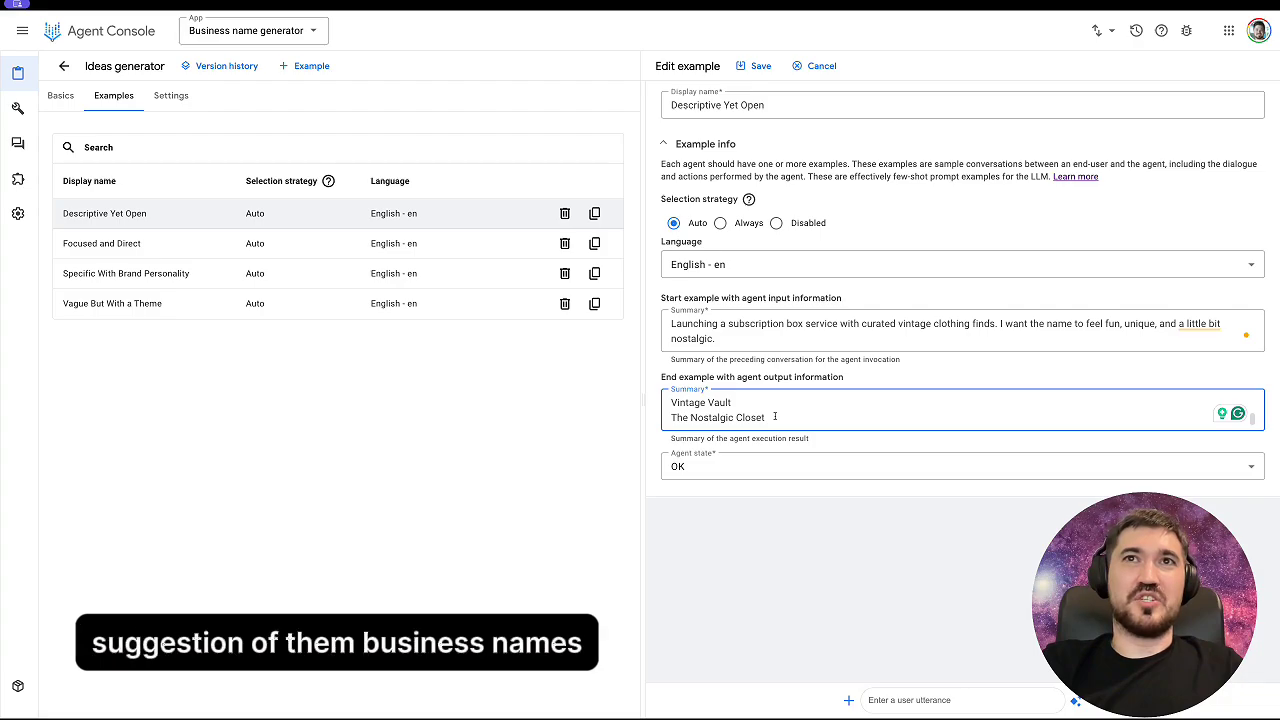
{"action": "left_click", "coordinate": [40, 72]}
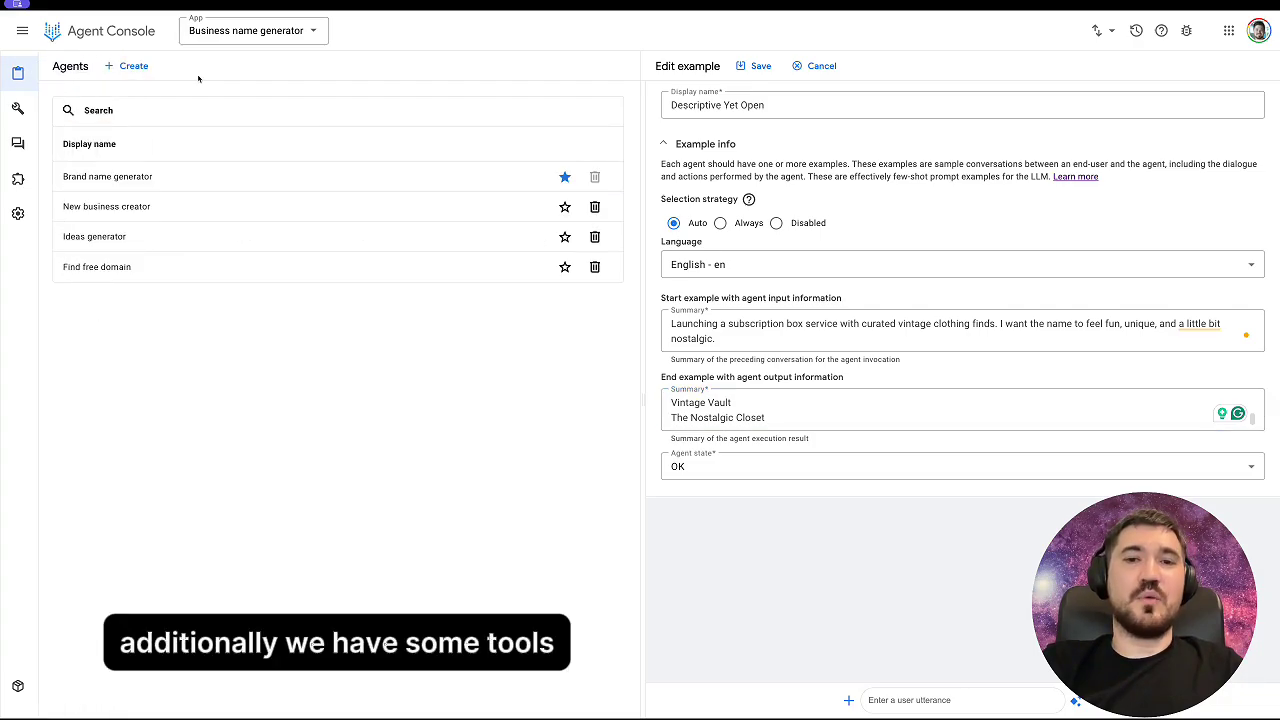
Step: Open the form for a new OpenAPI tool and review its schema field and the API Key and OAuth authentication options
{"action": "left_click", "coordinate": [62, 104]}
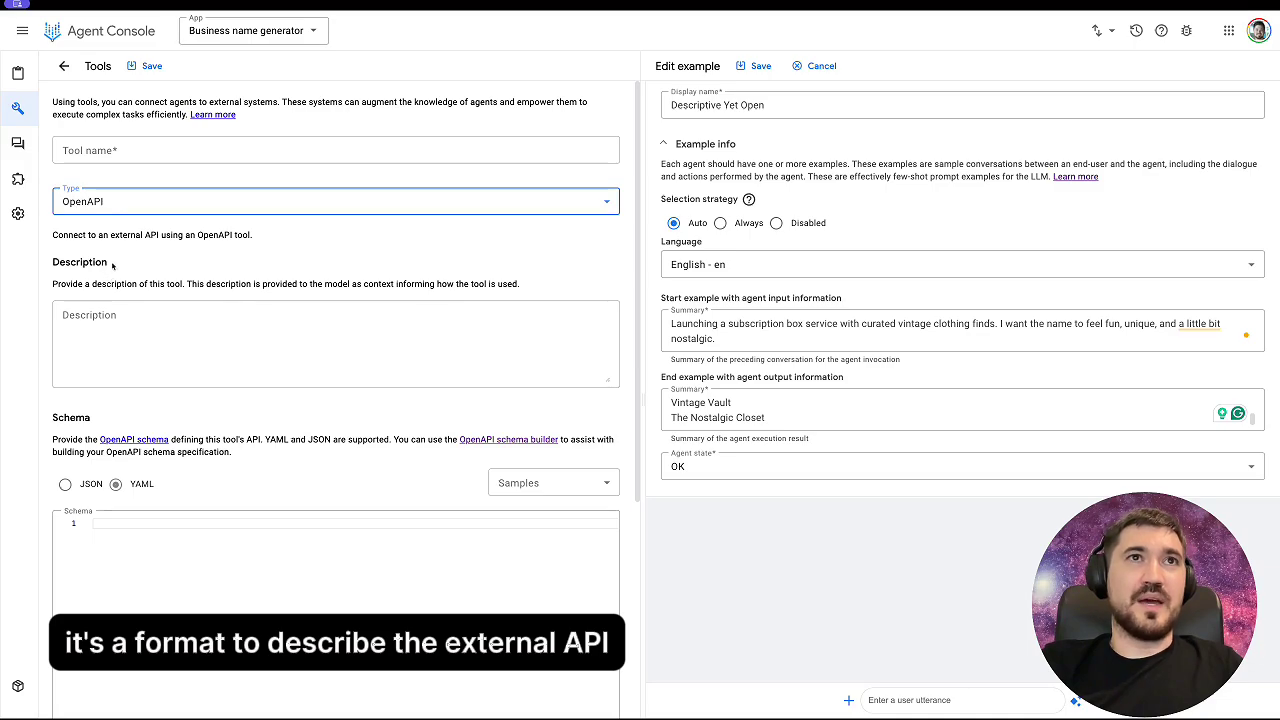
{"action": "scroll", "coordinate": [250, 201], "scroll_direction": "down", "scroll_amount": 3}
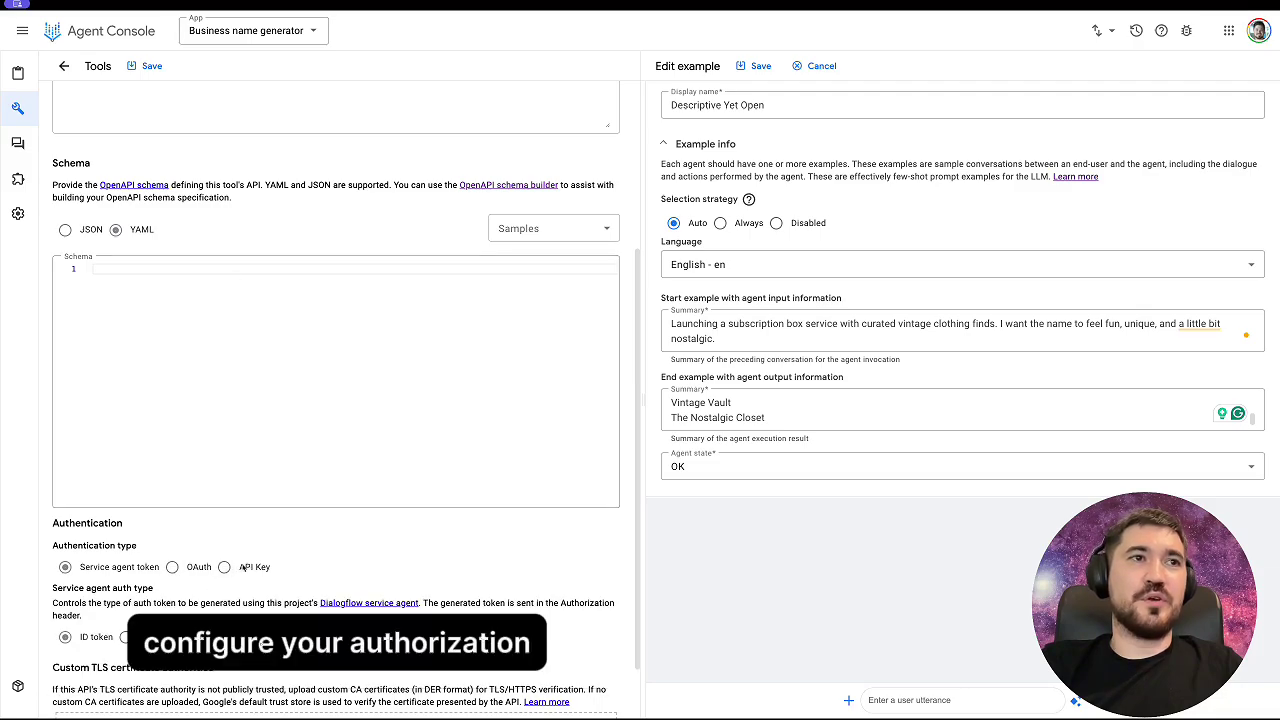
{"action": "left_click", "coordinate": [172, 567]}
{"action": "key", "text": "Right"}
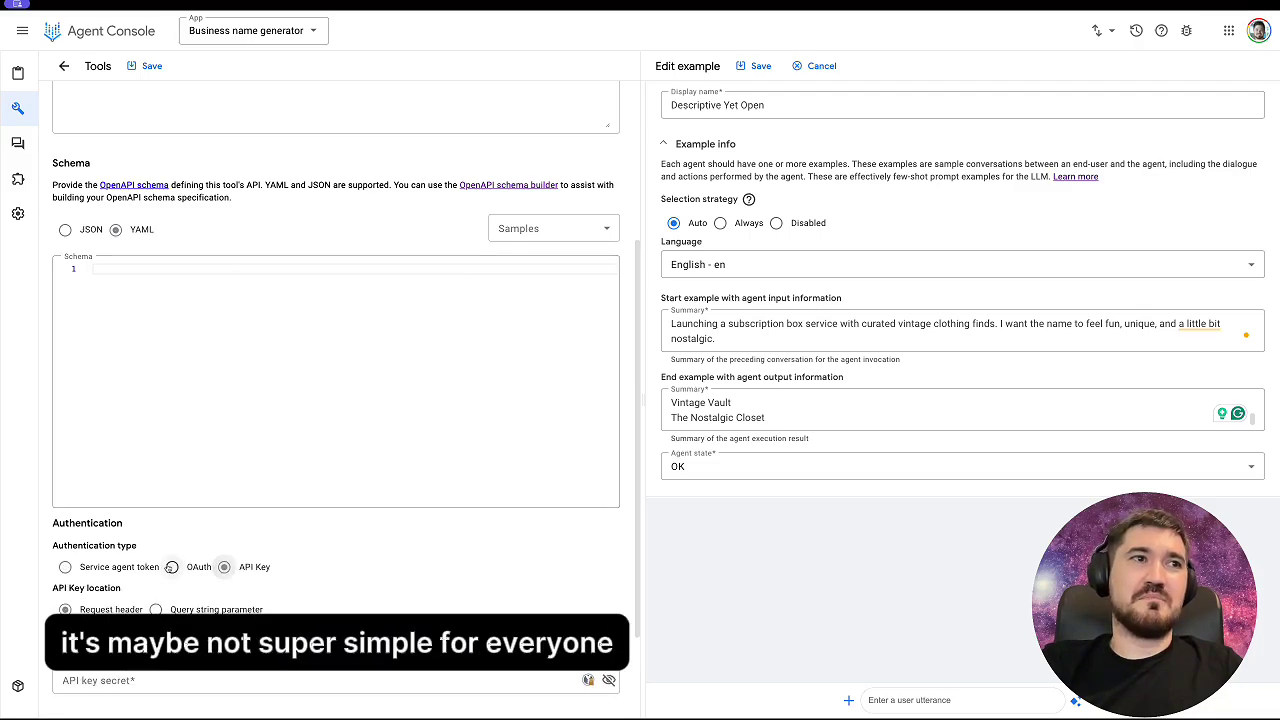
{"action": "scroll", "coordinate": [170, 567], "scroll_direction": "down", "scroll_amount": 2}
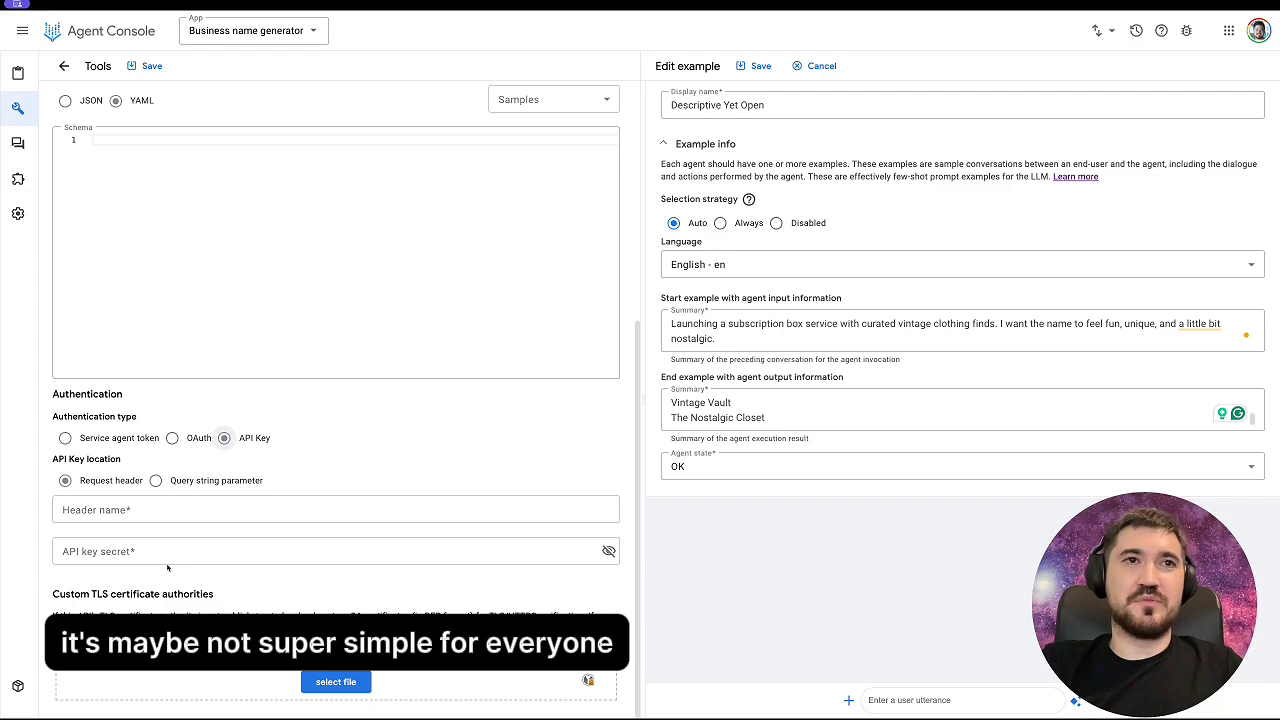
{"action": "left_click", "coordinate": [172, 438]}
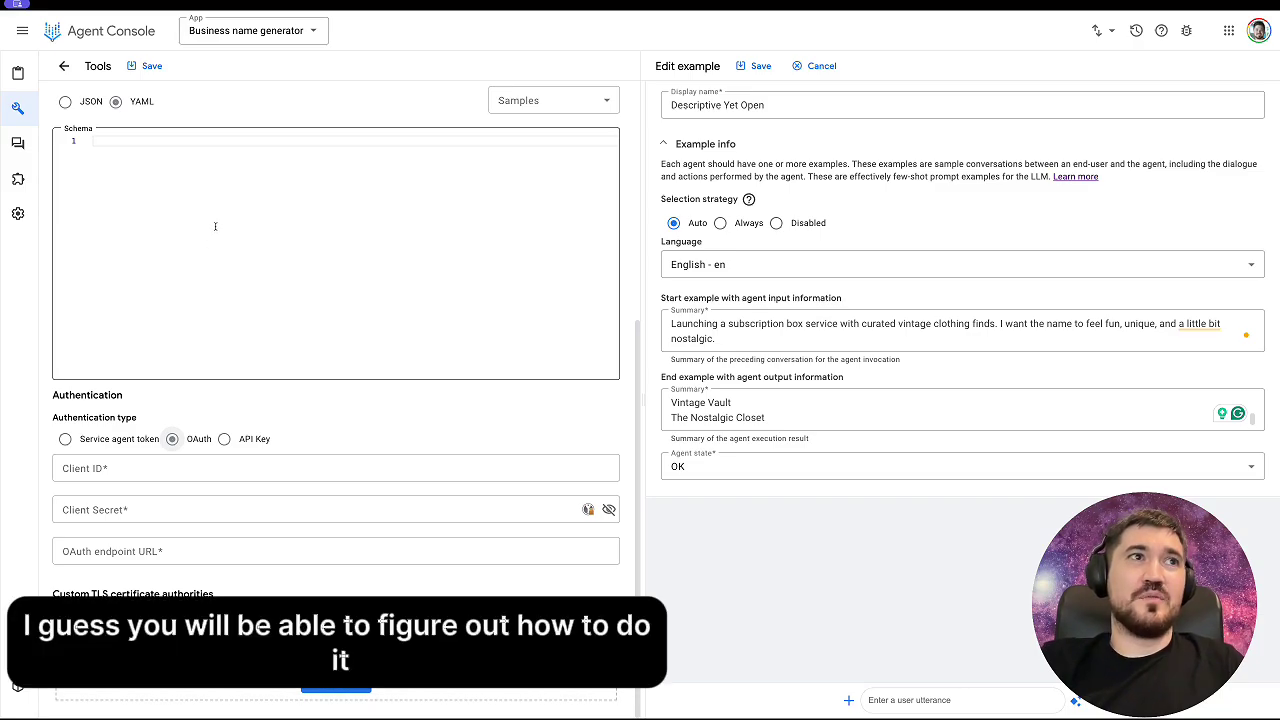
{"action": "scroll", "coordinate": [255, 232], "scroll_direction": "up", "scroll_amount": 4}
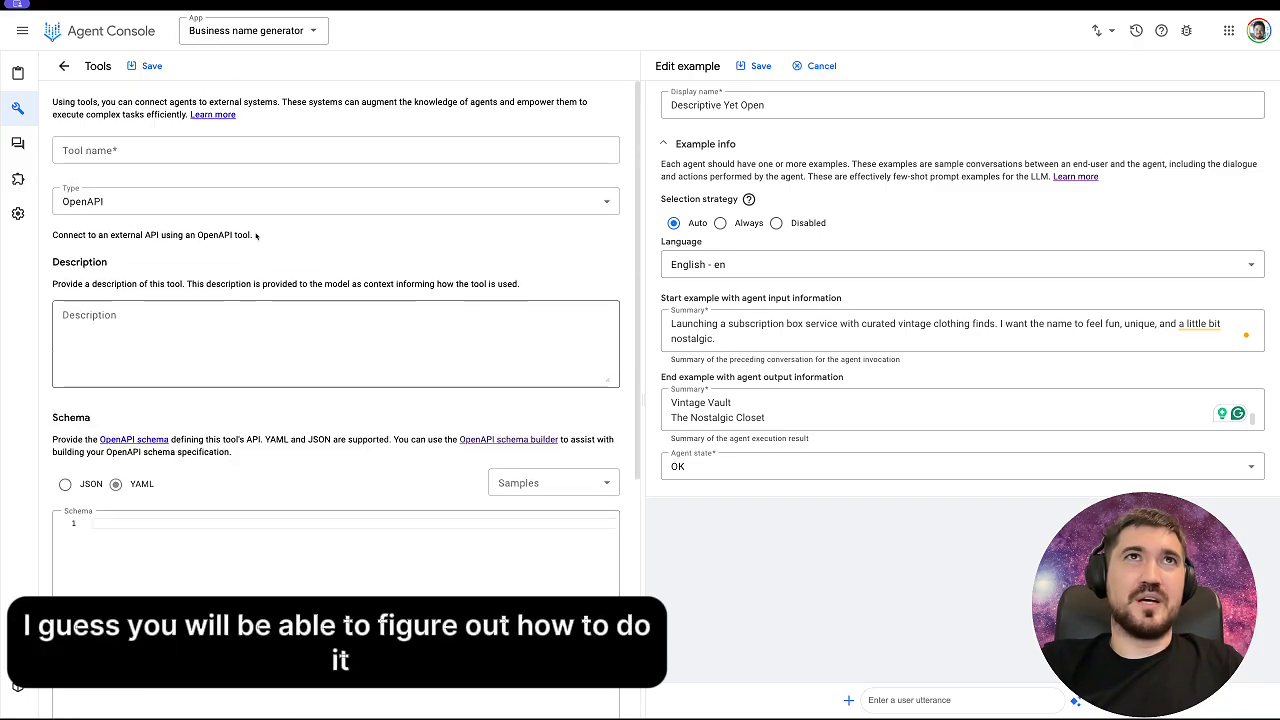
Step: Set the tool type to Data store and configure its app with company name "qwe", agreeing to data stores in the us region
{"action": "left_click", "coordinate": [127, 204]}
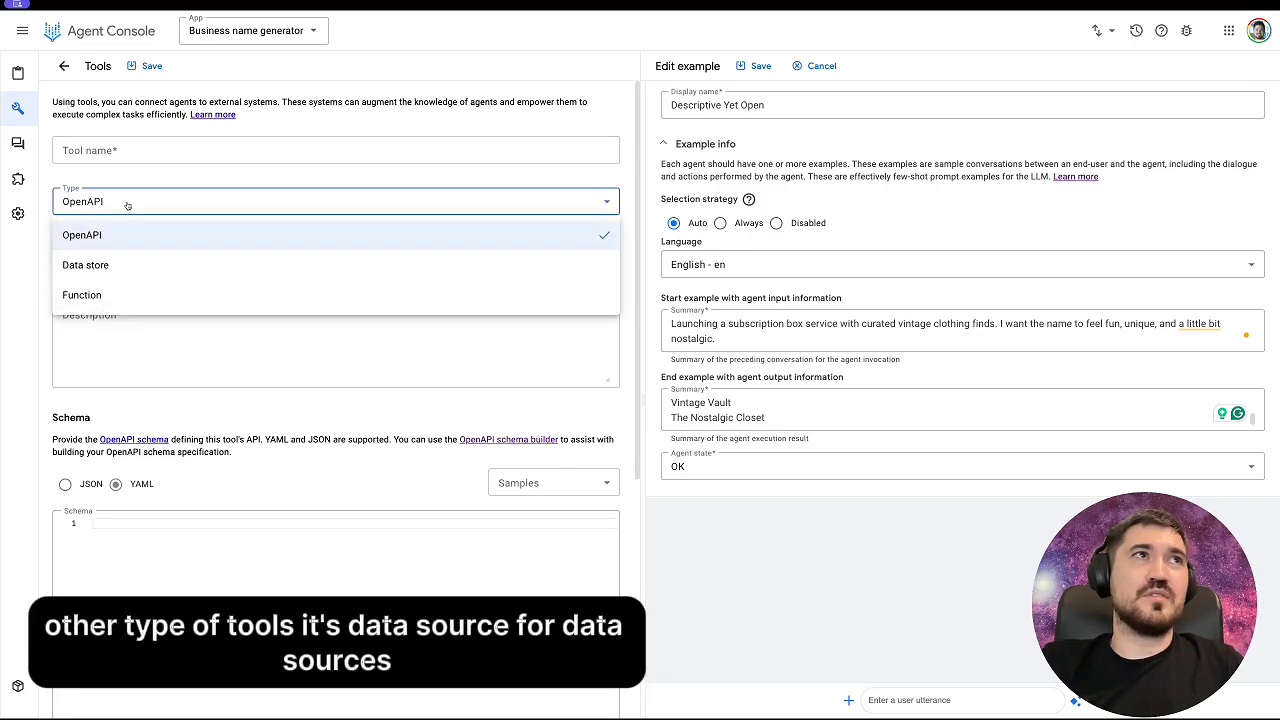
{"action": "left_click", "coordinate": [109, 263]}
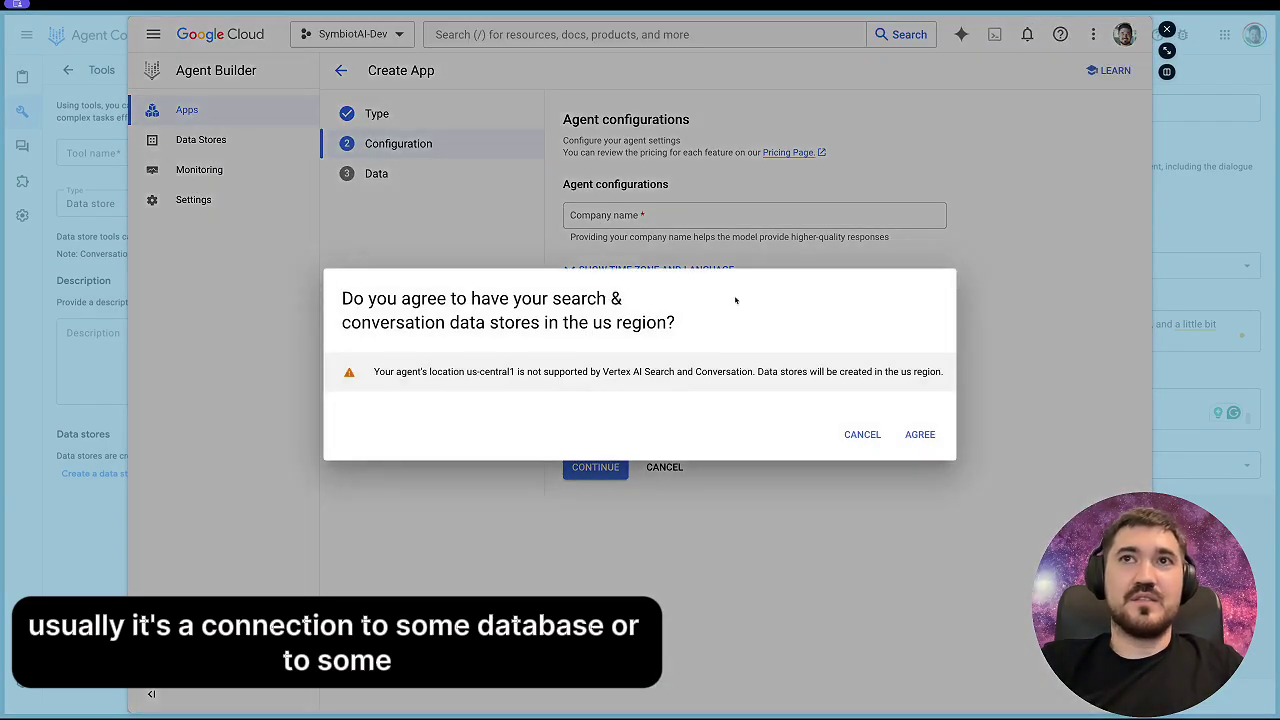
{"action": "left_click", "coordinate": [920, 434]}
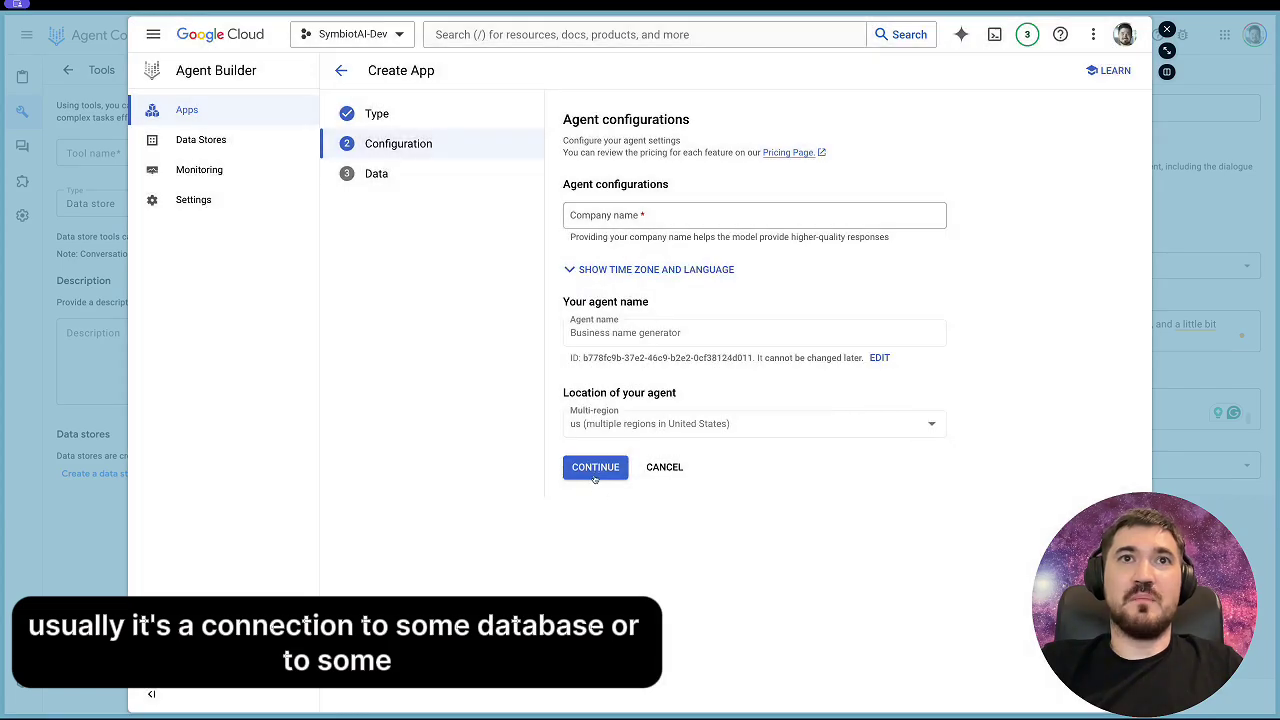
{"action": "left_click", "coordinate": [595, 472]}
{"action": "left_click", "coordinate": [594, 216]}
{"action": "type", "text": "qwe"}
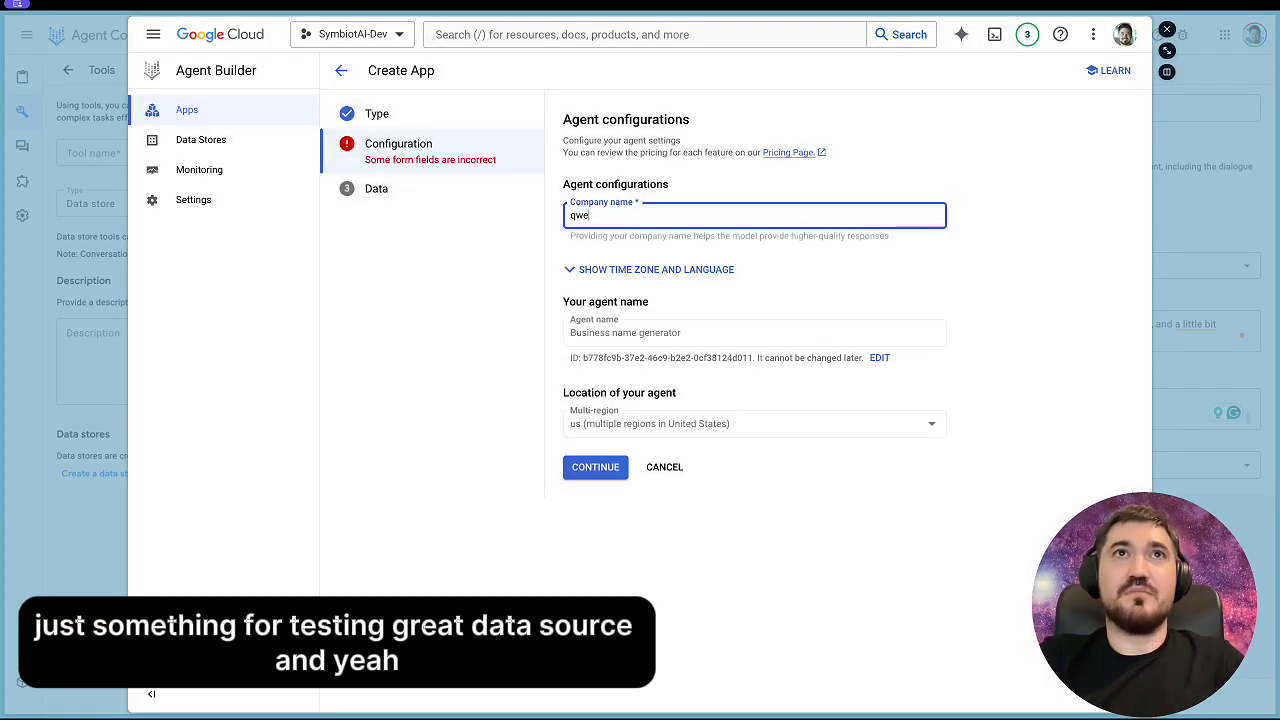
{"action": "left_click", "coordinate": [589, 467]}
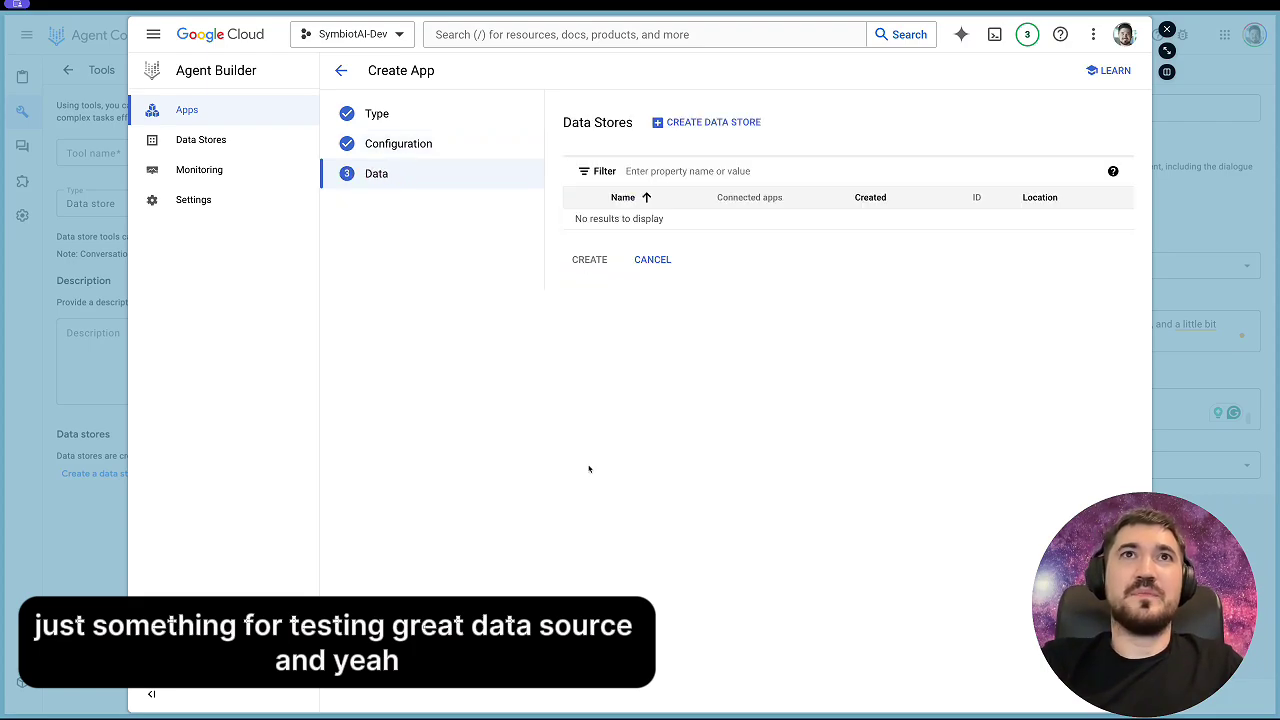
Step: Start creating a data store and review the available native sources, especially Website URLs
{"action": "left_click", "coordinate": [685, 124]}
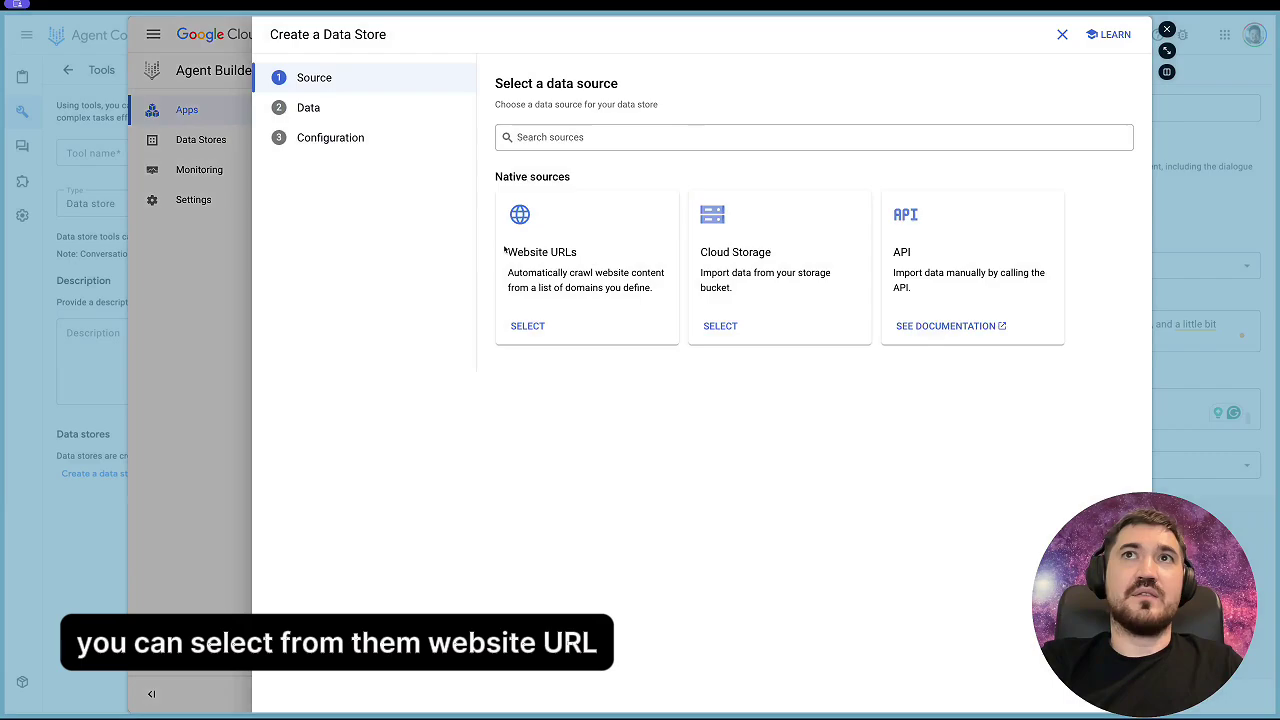
{"action": "left_click_drag", "start_coordinate": [509, 252], "coordinate": [594, 252]}
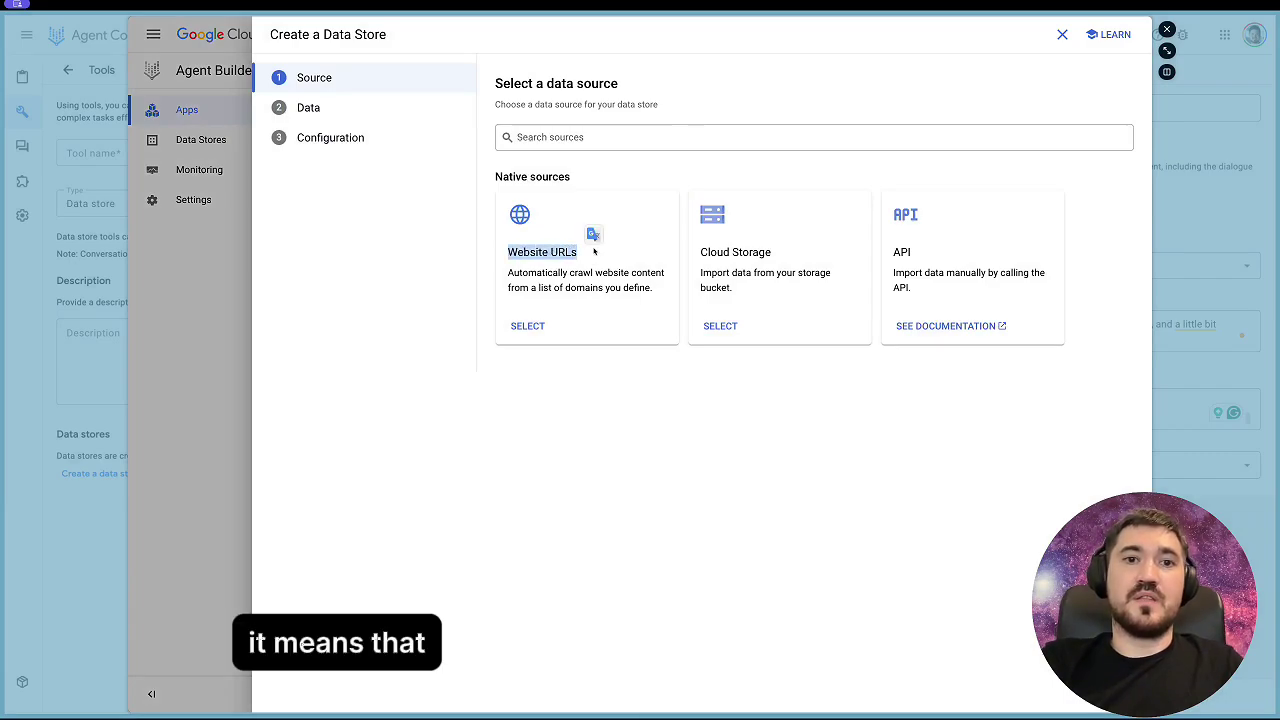
{"action": "left_click", "coordinate": [605, 253]}
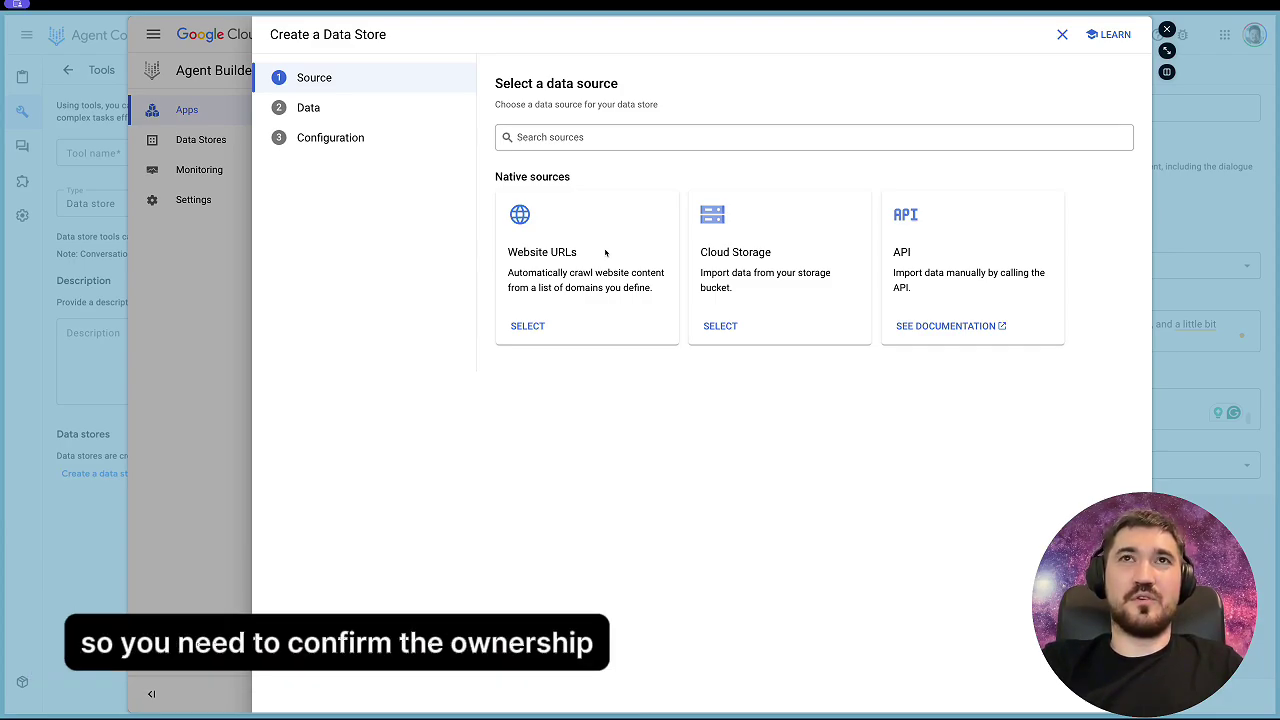
Step: Examine the Cloud Storage source's import settings and supported data kinds, and cancel the data store creation
{"action": "left_click", "coordinate": [700, 251]}
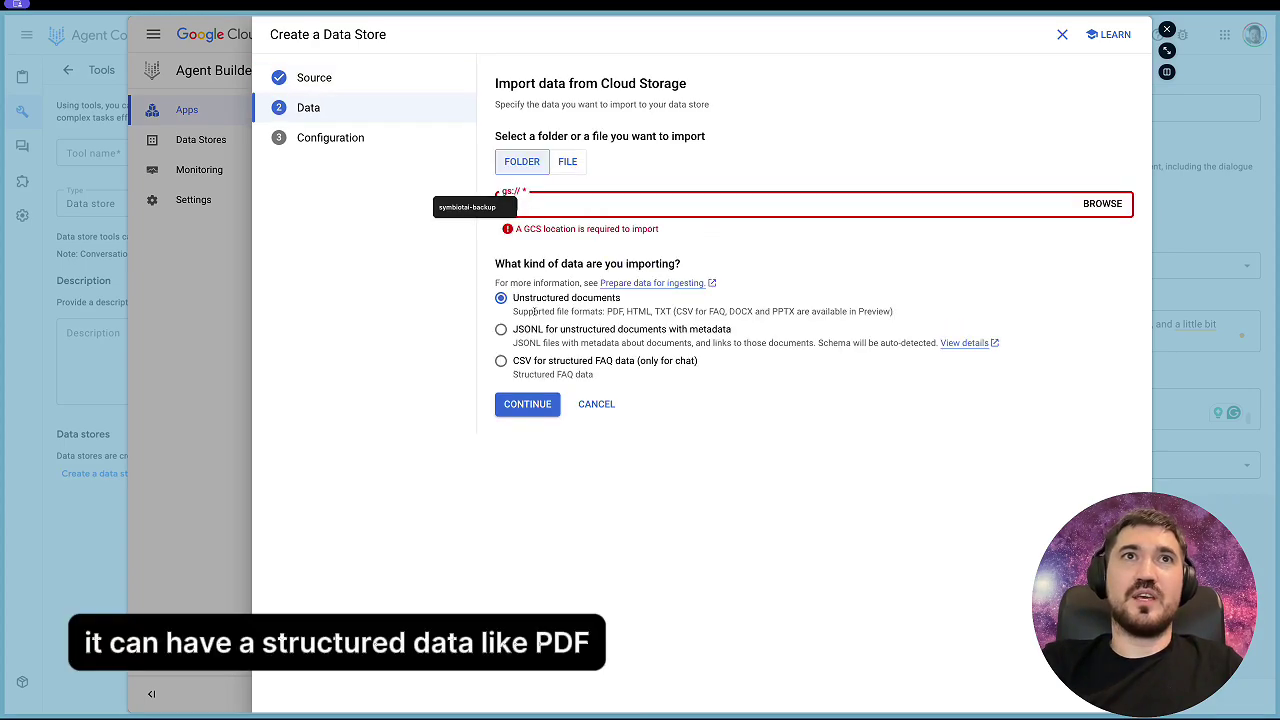
{"action": "left_click", "coordinate": [635, 312]}
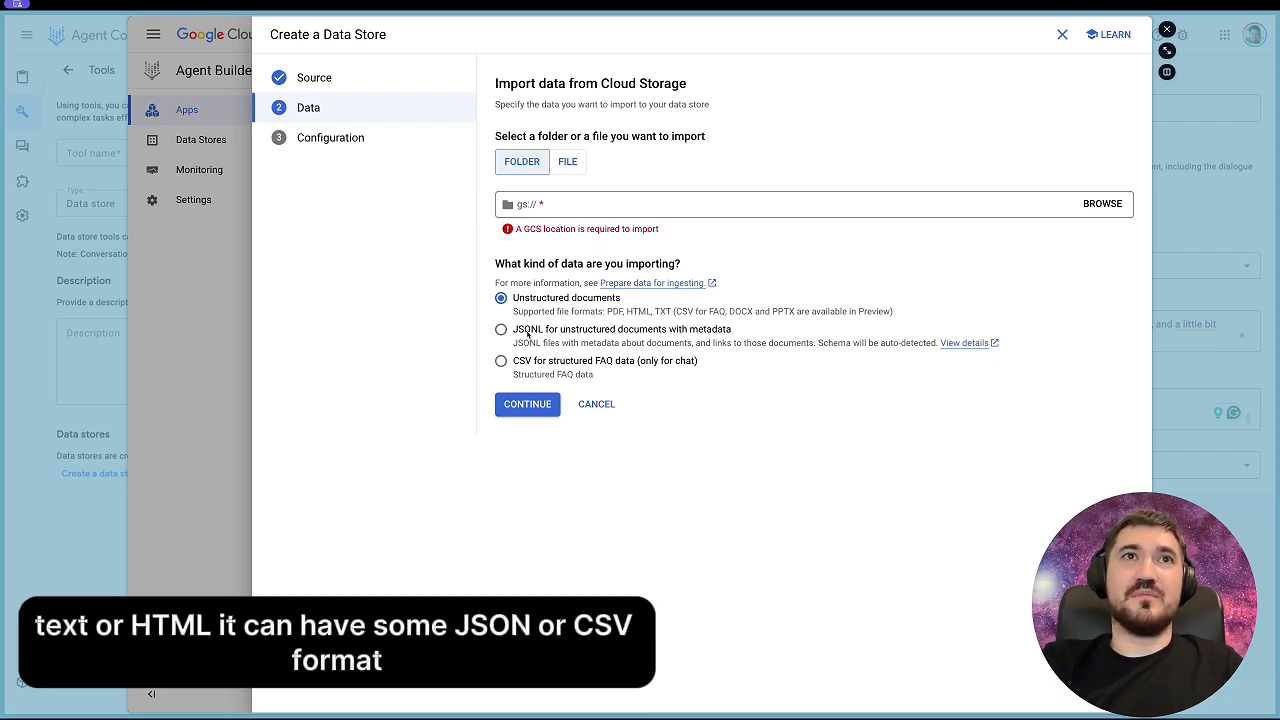
{"action": "left_click", "coordinate": [596, 404]}
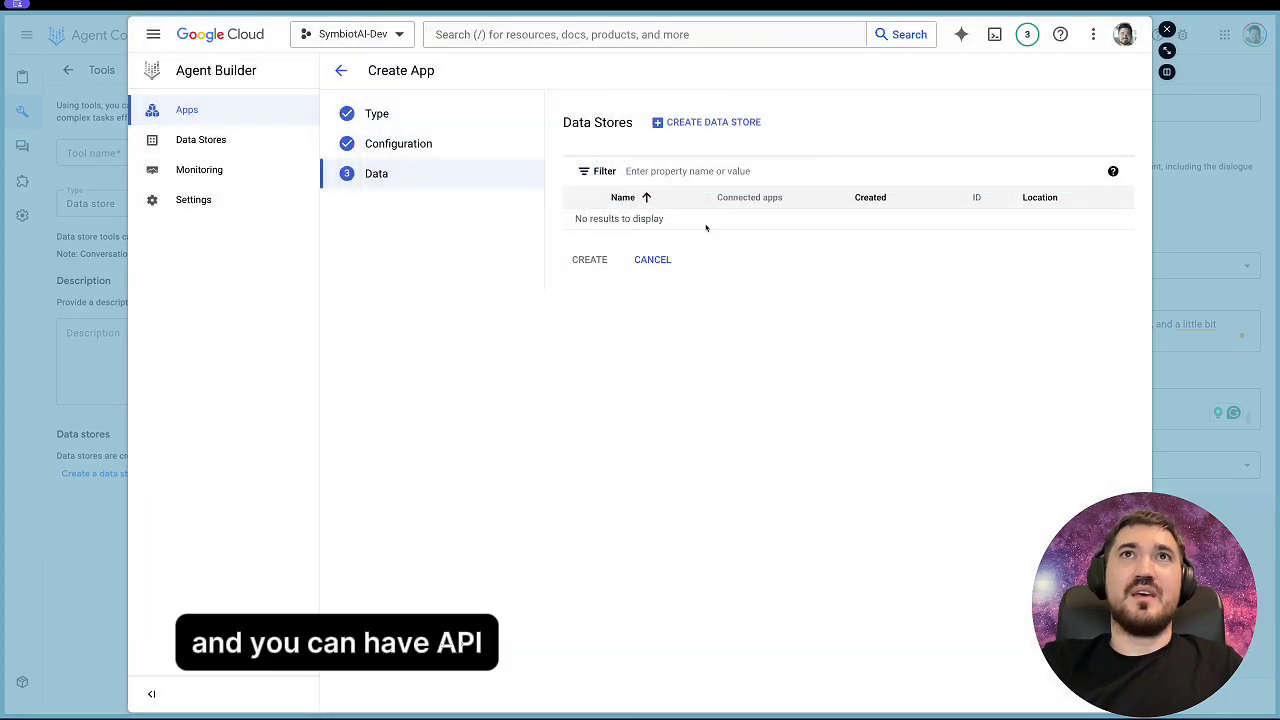
Step: Reopen data store creation, read the API source description, and close the Agent Builder preview to return to the tool form
{"action": "left_click", "coordinate": [710, 124]}
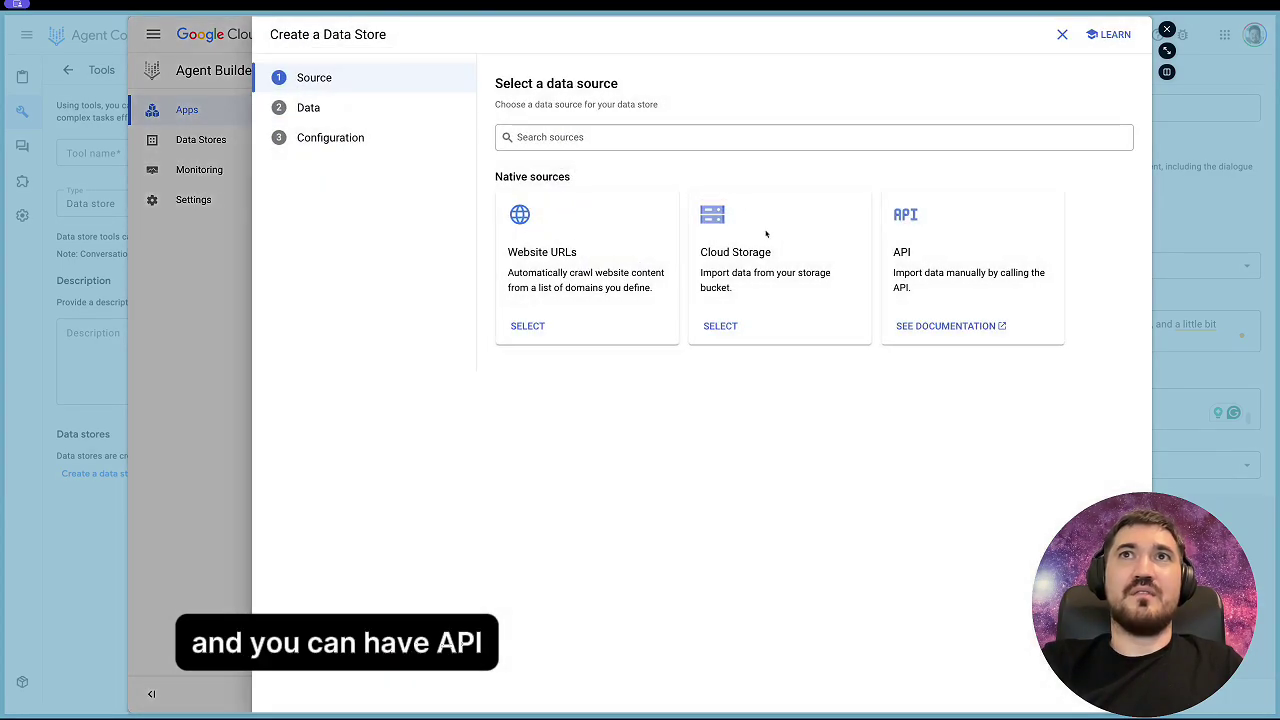
{"action": "triple_click", "coordinate": [927, 275]}
{"action": "left_click", "coordinate": [915, 291]}
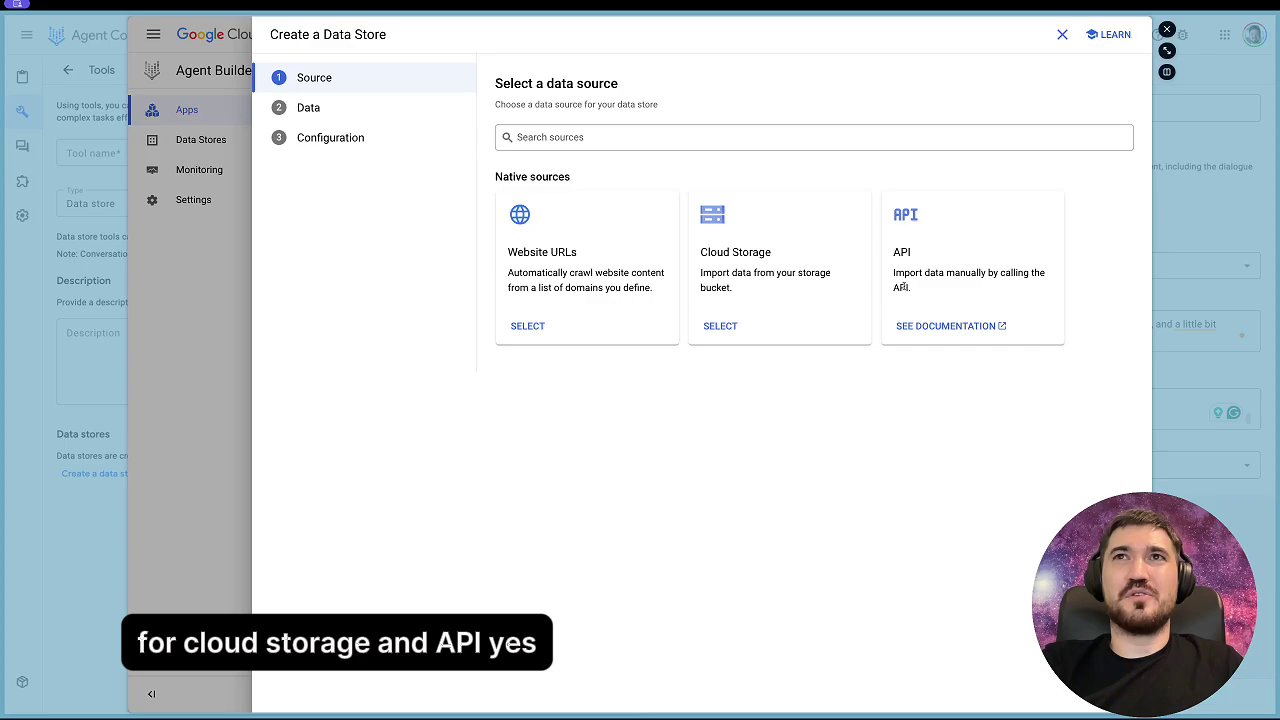
{"action": "left_click", "coordinate": [168, 287]}
{"action": "left_click", "coordinate": [104, 243]}
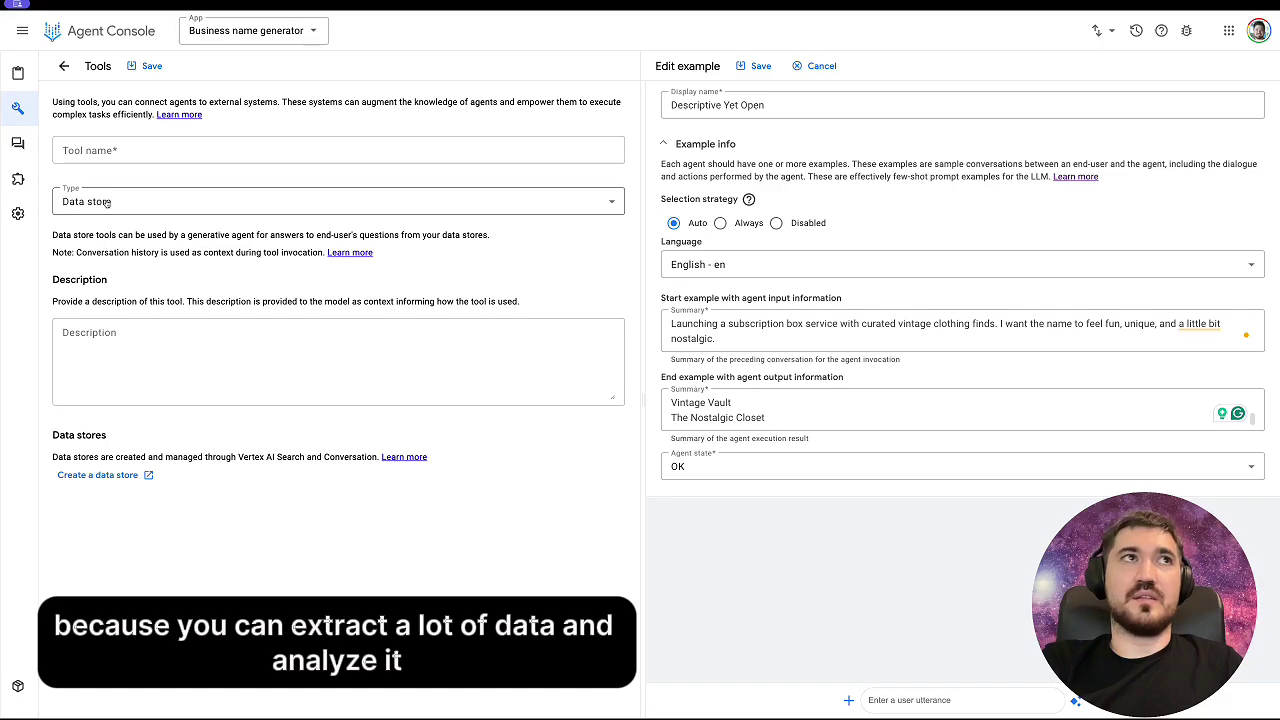
Step: Switch the new tool's type to Function and review its input and output parameter schema fields
{"action": "left_click", "coordinate": [105, 202]}
{"action": "left_click", "coordinate": [98, 292]}
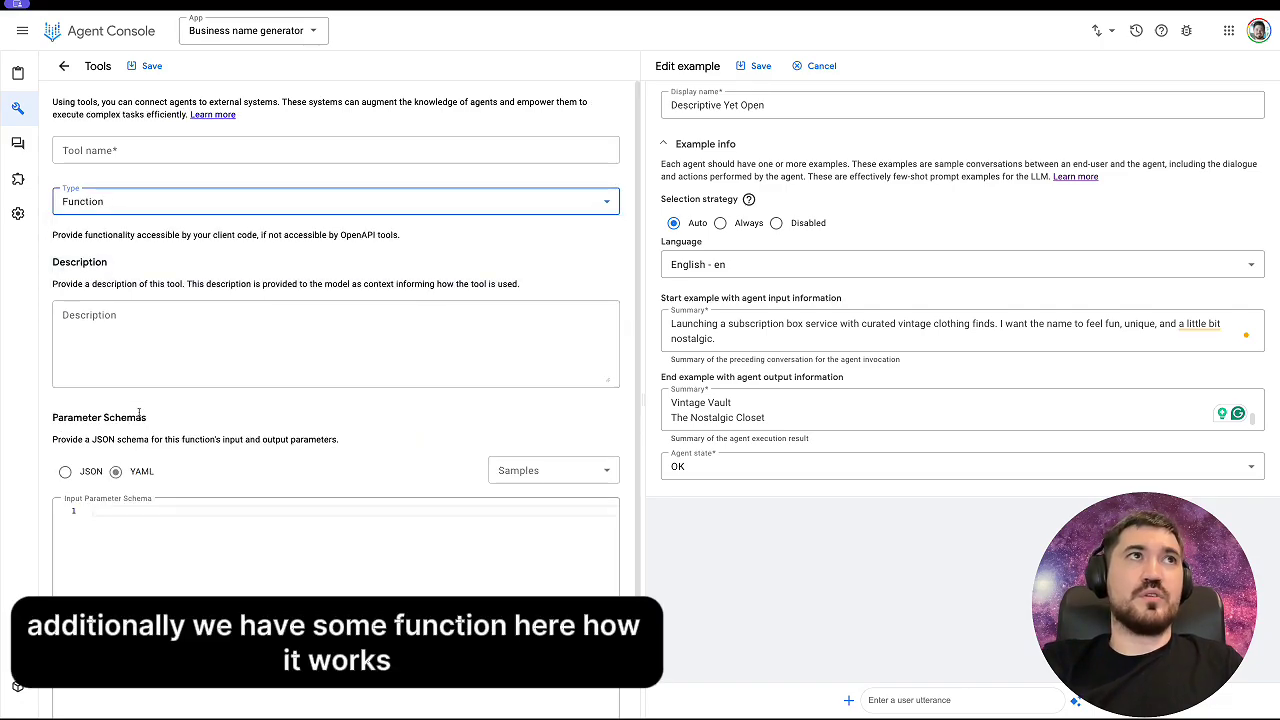
{"action": "scroll", "coordinate": [139, 413], "scroll_direction": "down", "scroll_amount": 1}
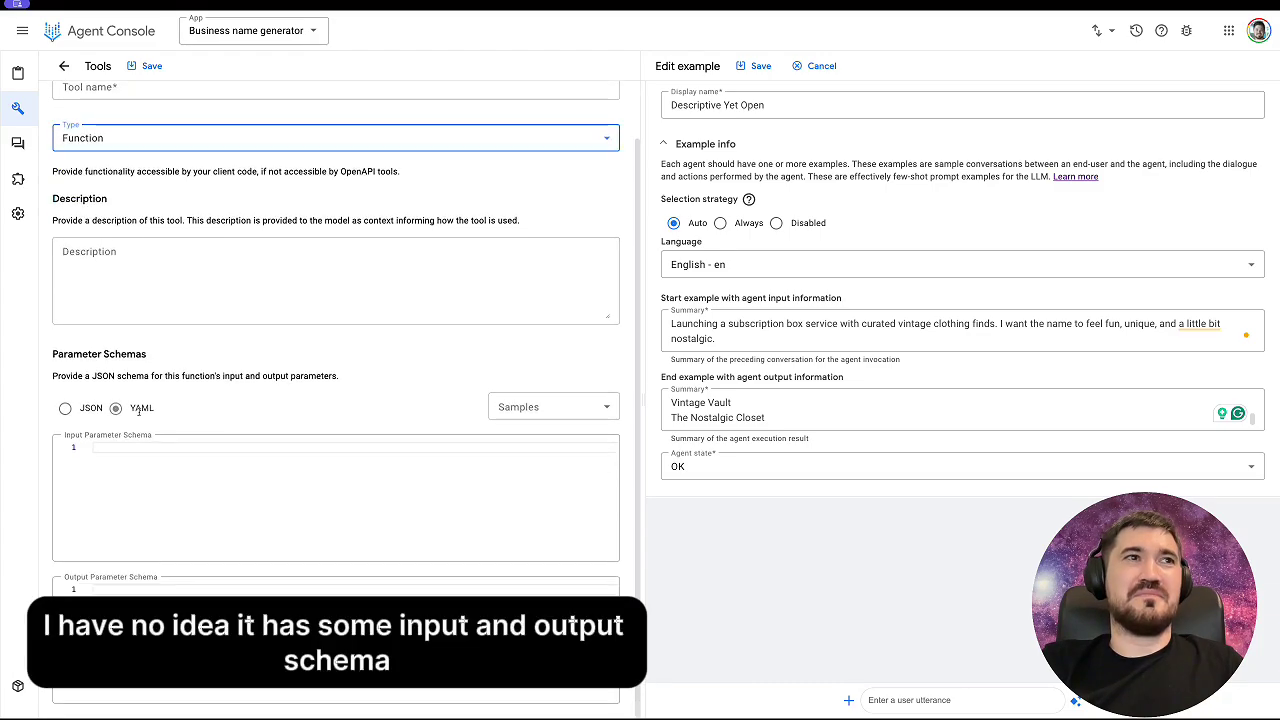
{"action": "left_click", "coordinate": [121, 448]}
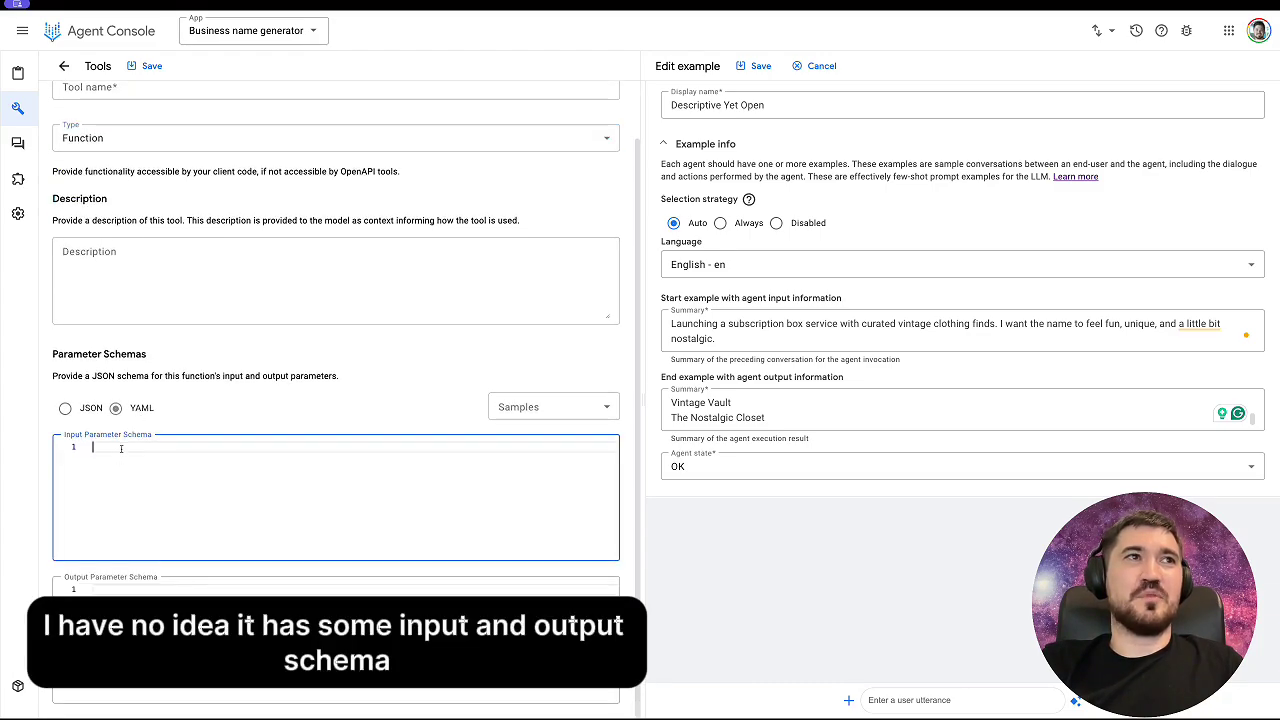
Step: Load the getWeather sample into the function tool's parameter schemas and review it
{"action": "left_click", "coordinate": [529, 406]}
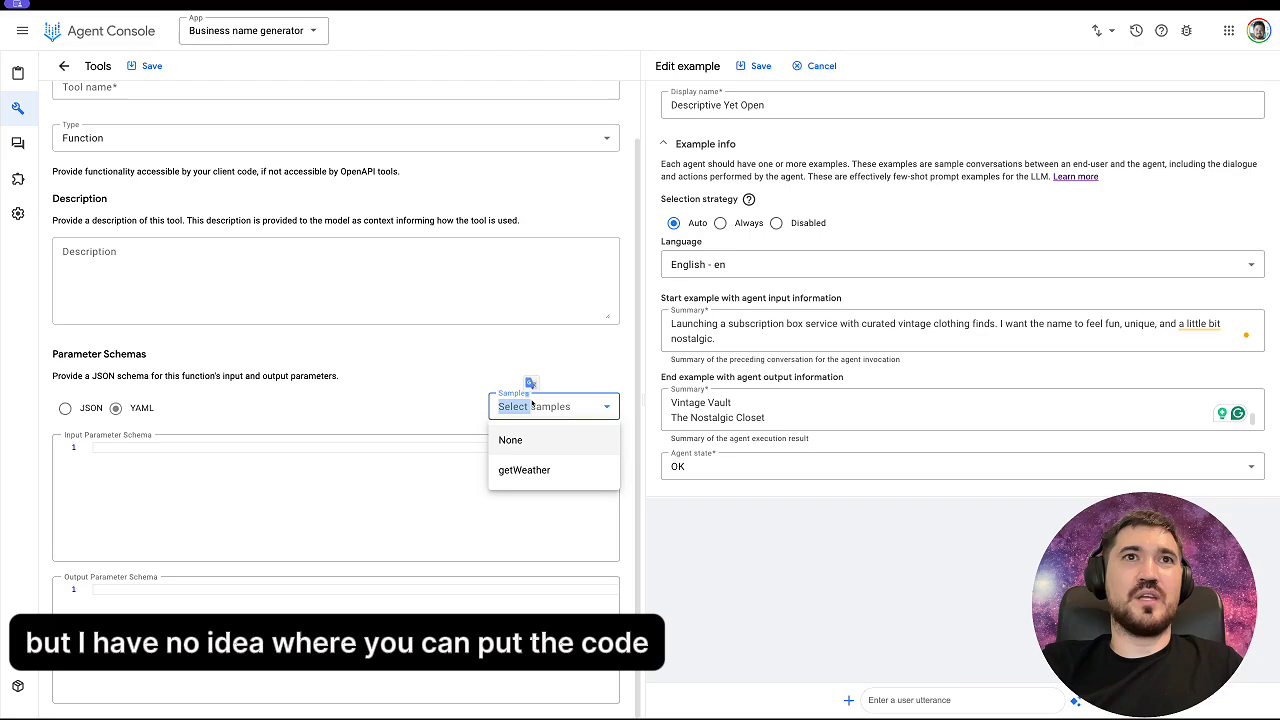
{"action": "left_click", "coordinate": [563, 499]}
{"action": "left_click", "coordinate": [550, 406]}
{"action": "left_click", "coordinate": [524, 470]}
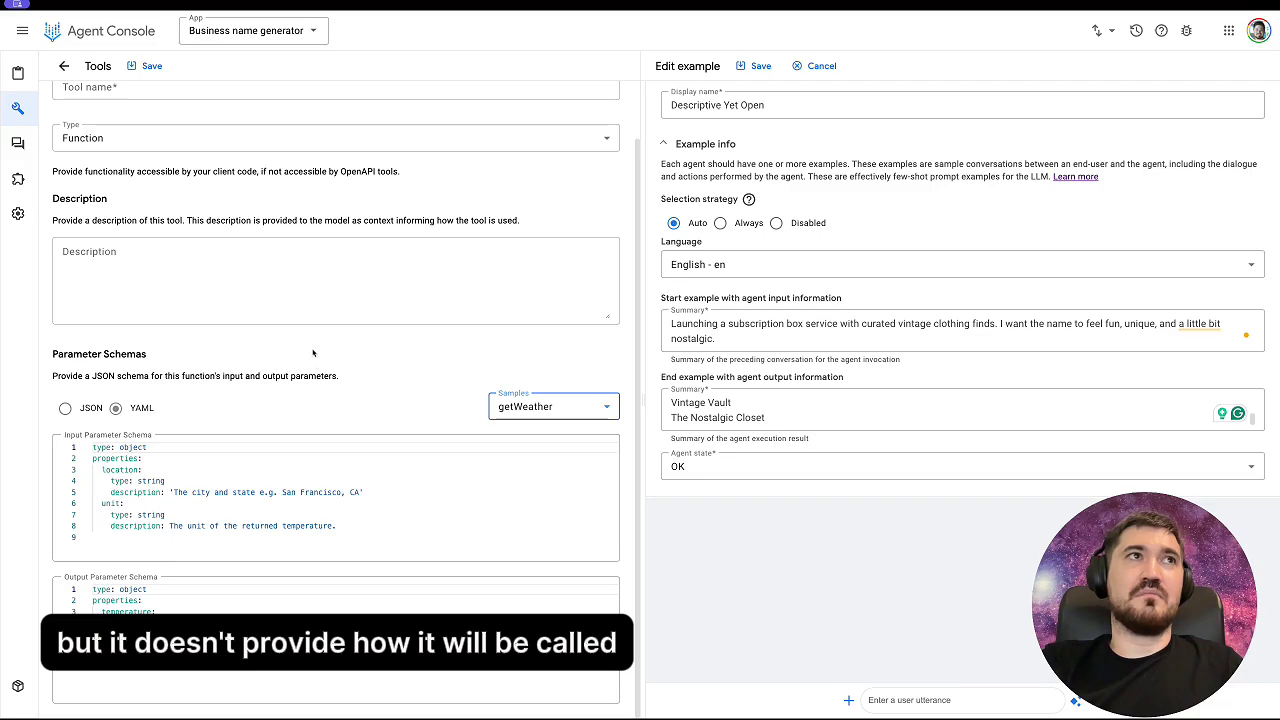
{"action": "scroll", "coordinate": [303, 204], "scroll_direction": "up", "scroll_amount": 1}
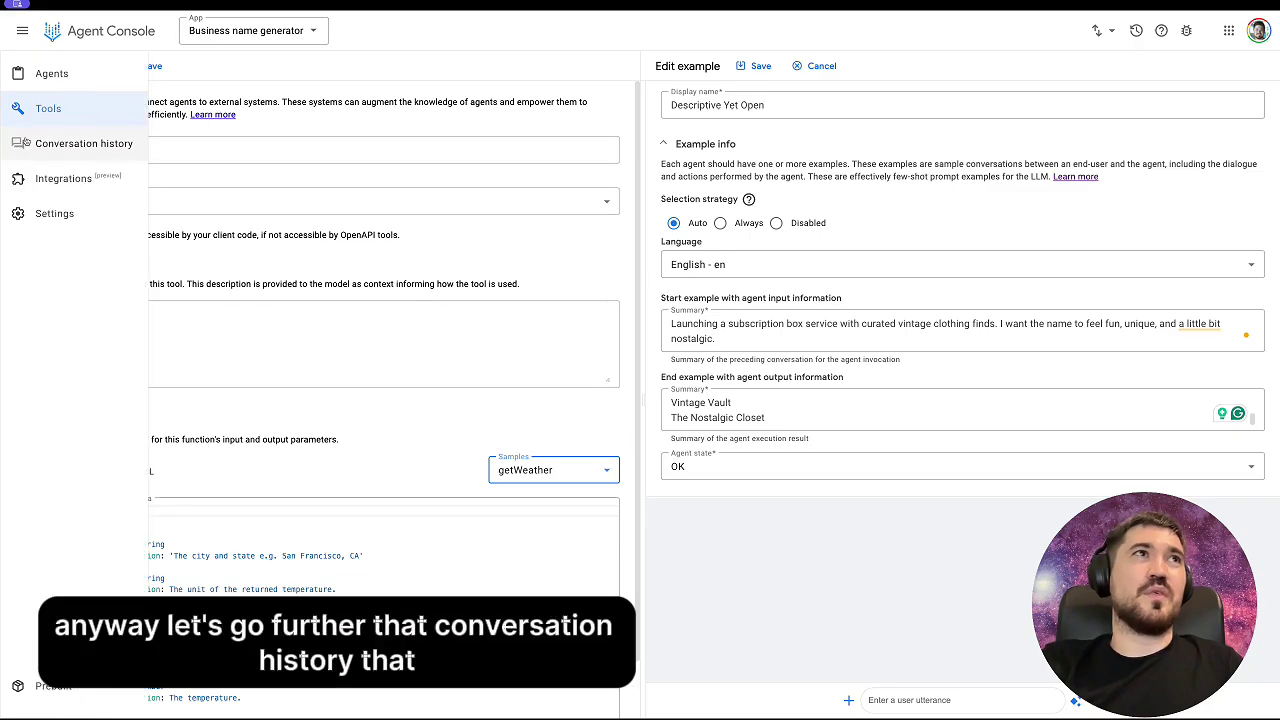
Step: View the conversation history page and examine the app's logging settings for Cloud Logging, Conversation History and BigQuery export
{"action": "left_click", "coordinate": [26, 142]}
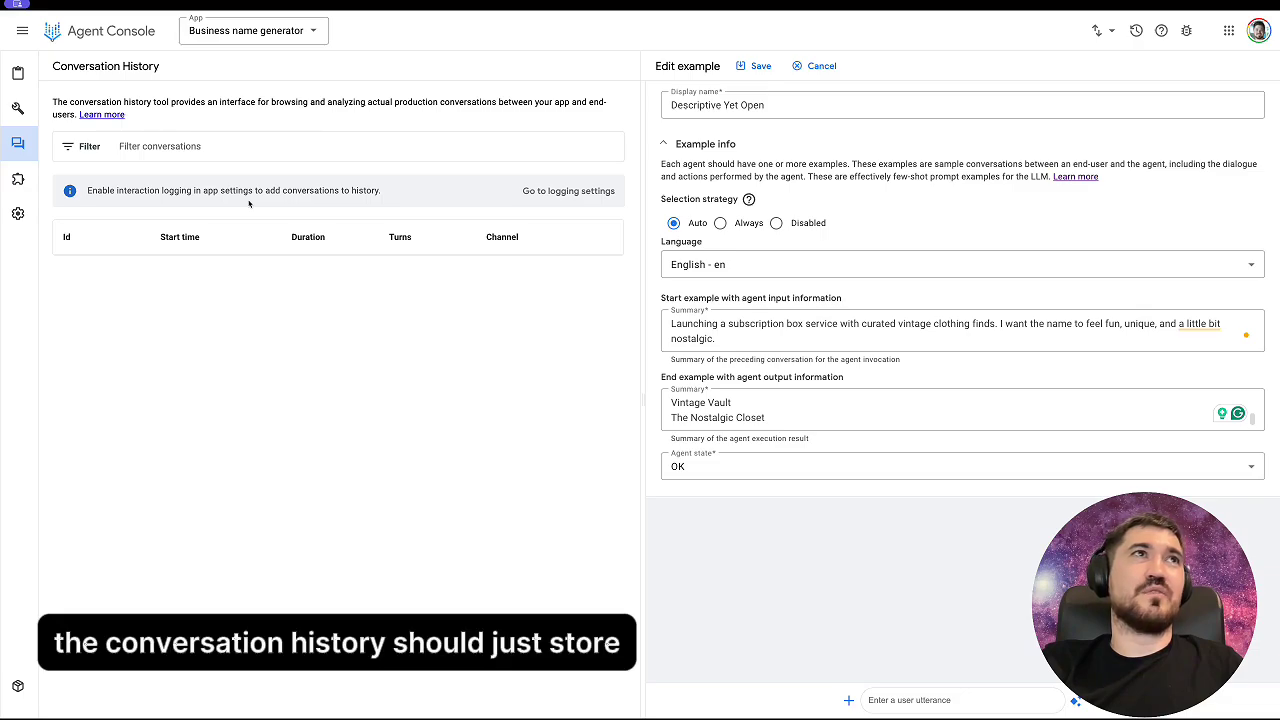
{"action": "left_click", "coordinate": [562, 191]}
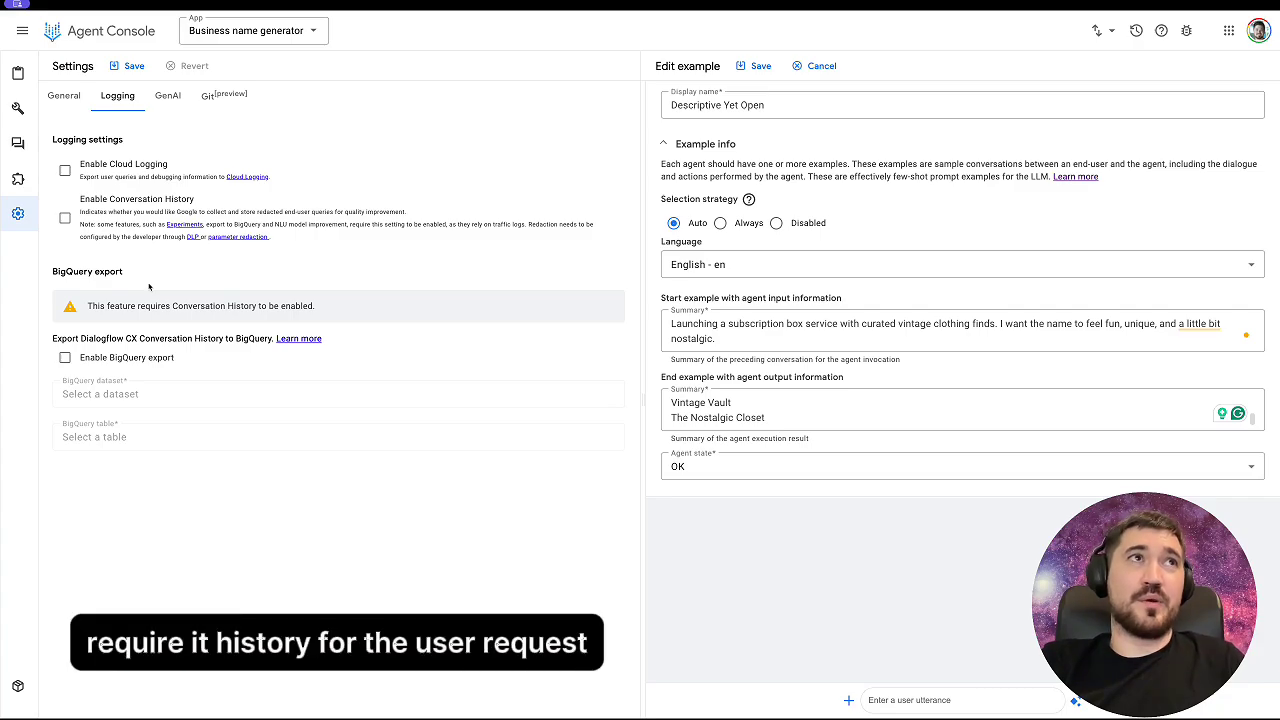
Step: Open the app's integrations and enable the authorized API for Dialogflow Messenger with the Pop-out UI style
{"action": "left_click", "coordinate": [30, 178]}
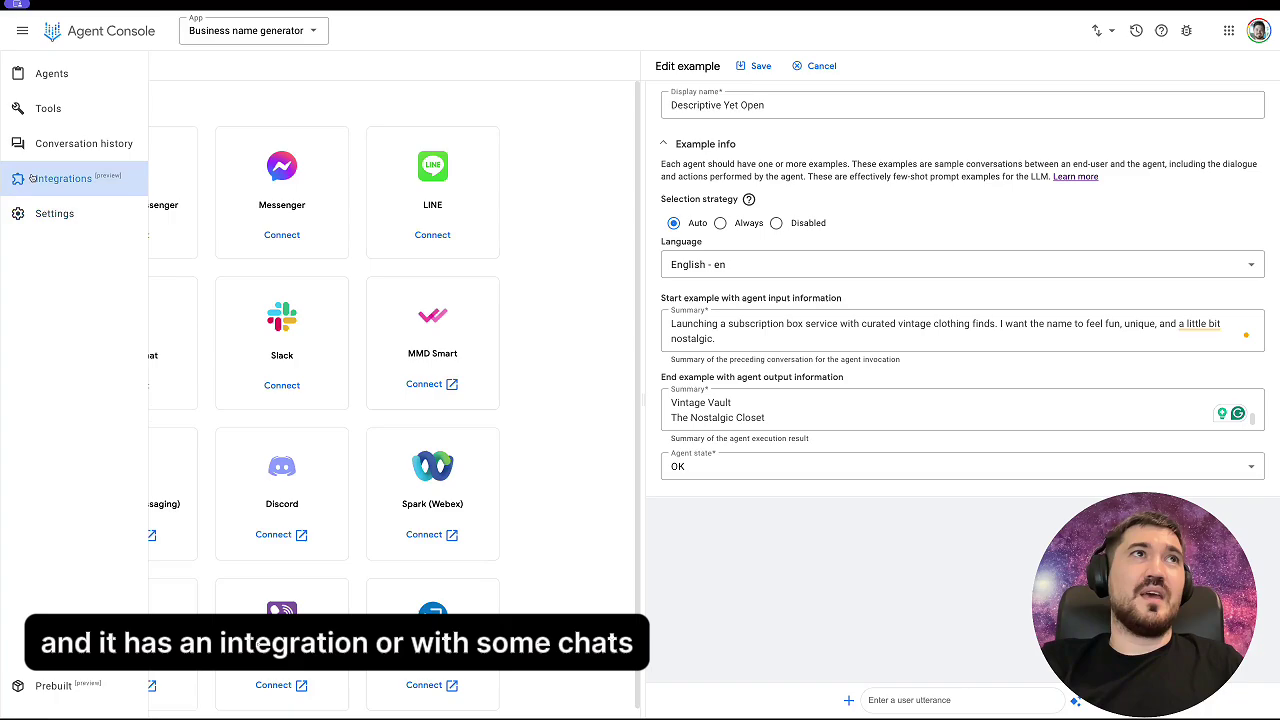
{"action": "scroll", "coordinate": [310, 307], "scroll_direction": "down", "scroll_amount": 1}
{"action": "scroll", "coordinate": [310, 307], "scroll_direction": "up", "scroll_amount": 1}
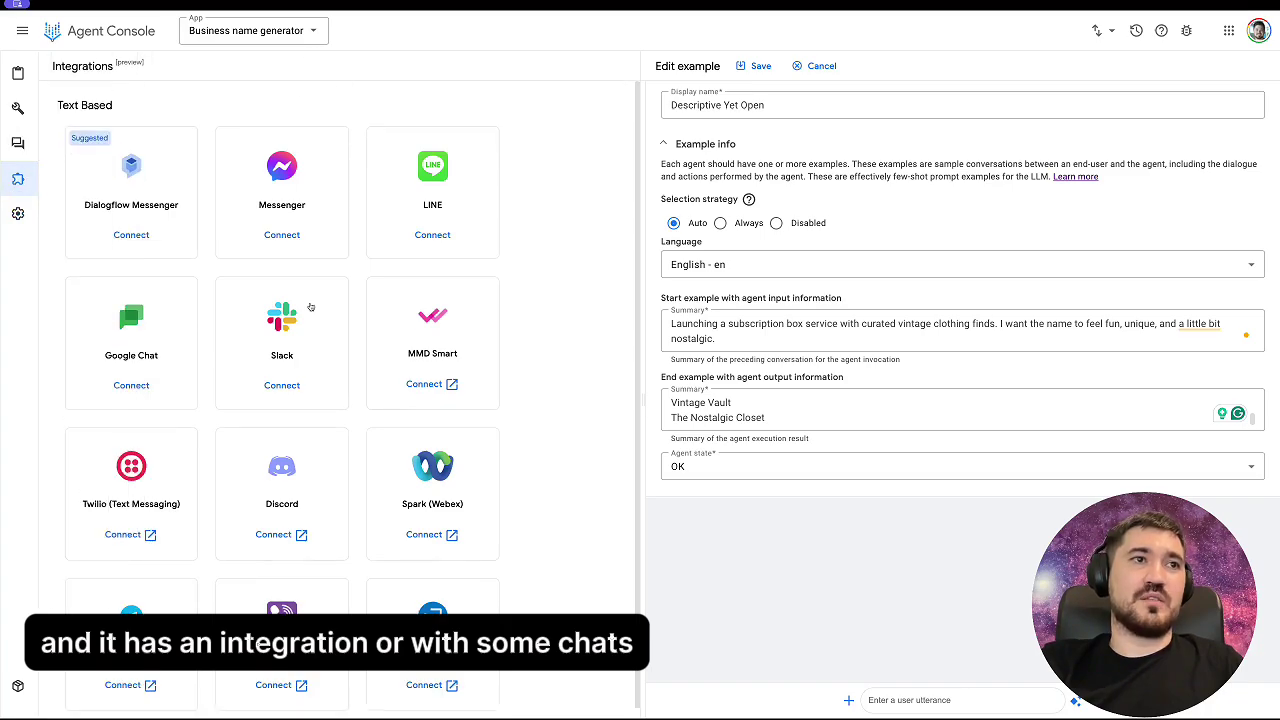
{"action": "left_click", "coordinate": [130, 235]}
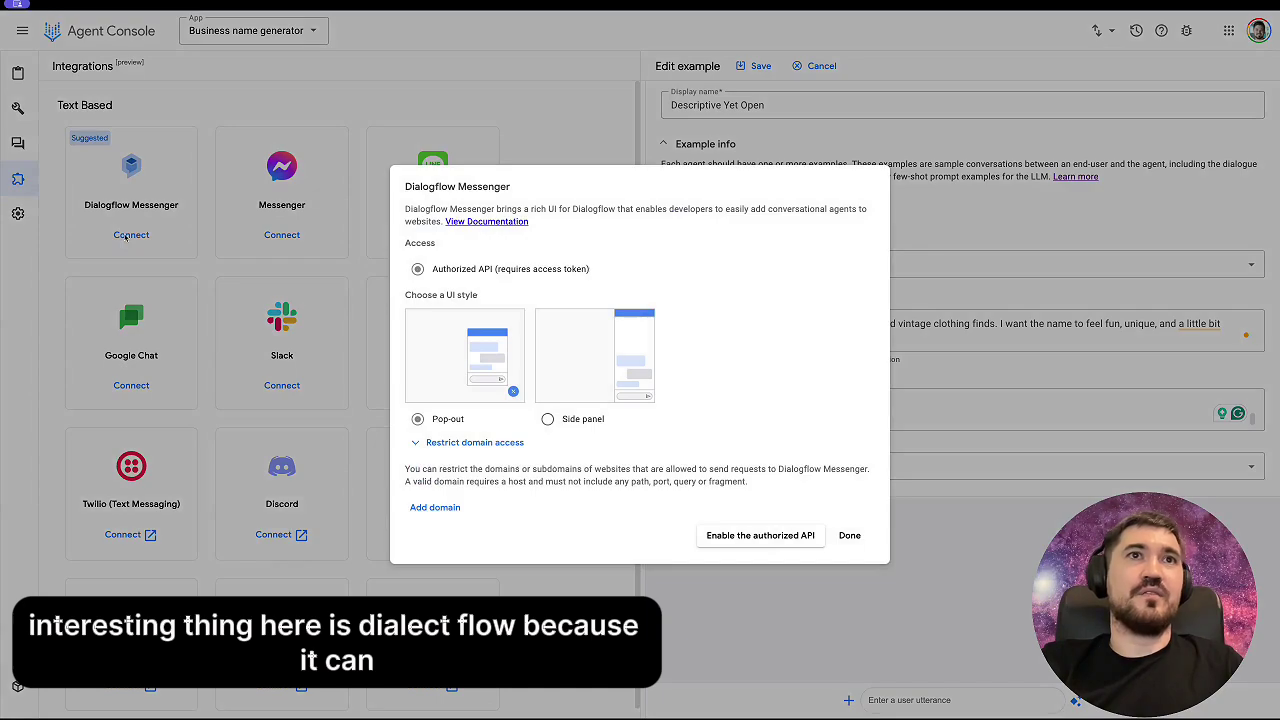
{"action": "left_click", "coordinate": [749, 538]}
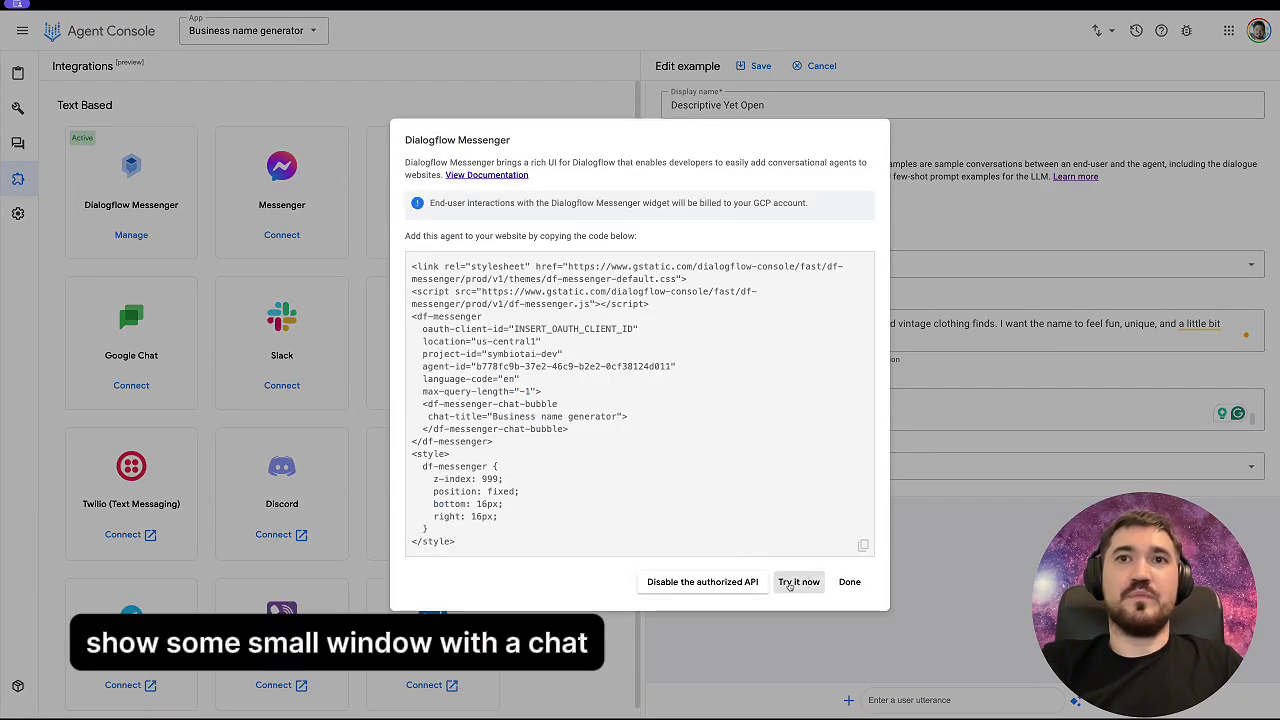
Step: Launch the Dialogflow Messenger test chat for Business name generator and send the message "hi"
{"action": "left_click", "coordinate": [790, 585]}
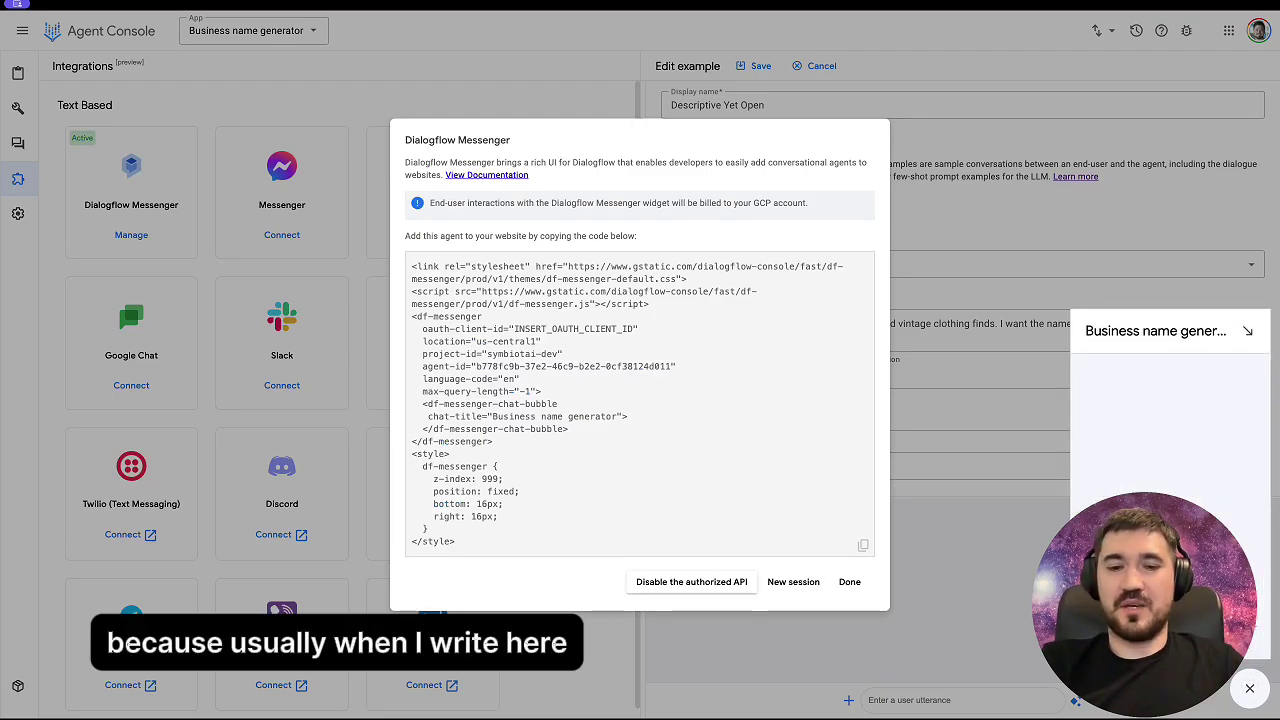
{"action": "type", "text": "hi"}
{"action": "key", "text": "Return"}
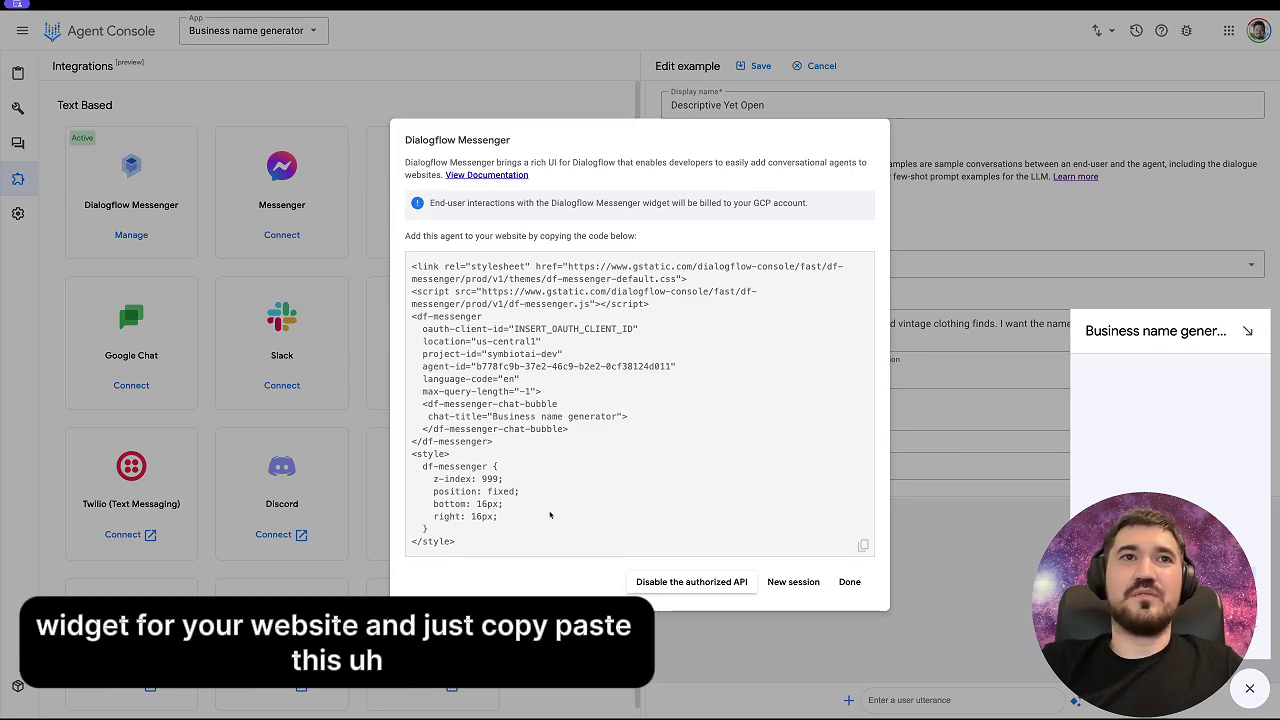
Step: Highlight the full Dialogflow Messenger website embed code, then return to the text-based integrations and look them over
{"action": "left_click_drag", "start_coordinate": [454, 541], "coordinate": [403, 260]}
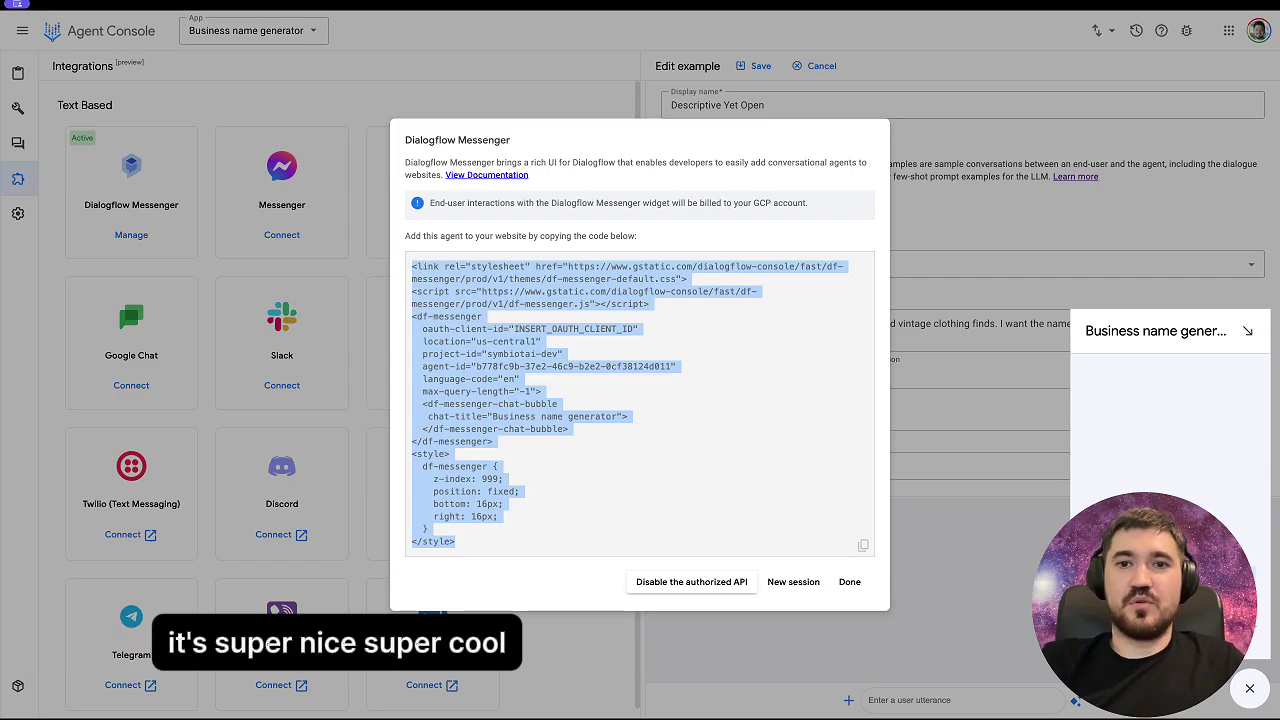
{"action": "left_click", "coordinate": [704, 632]}
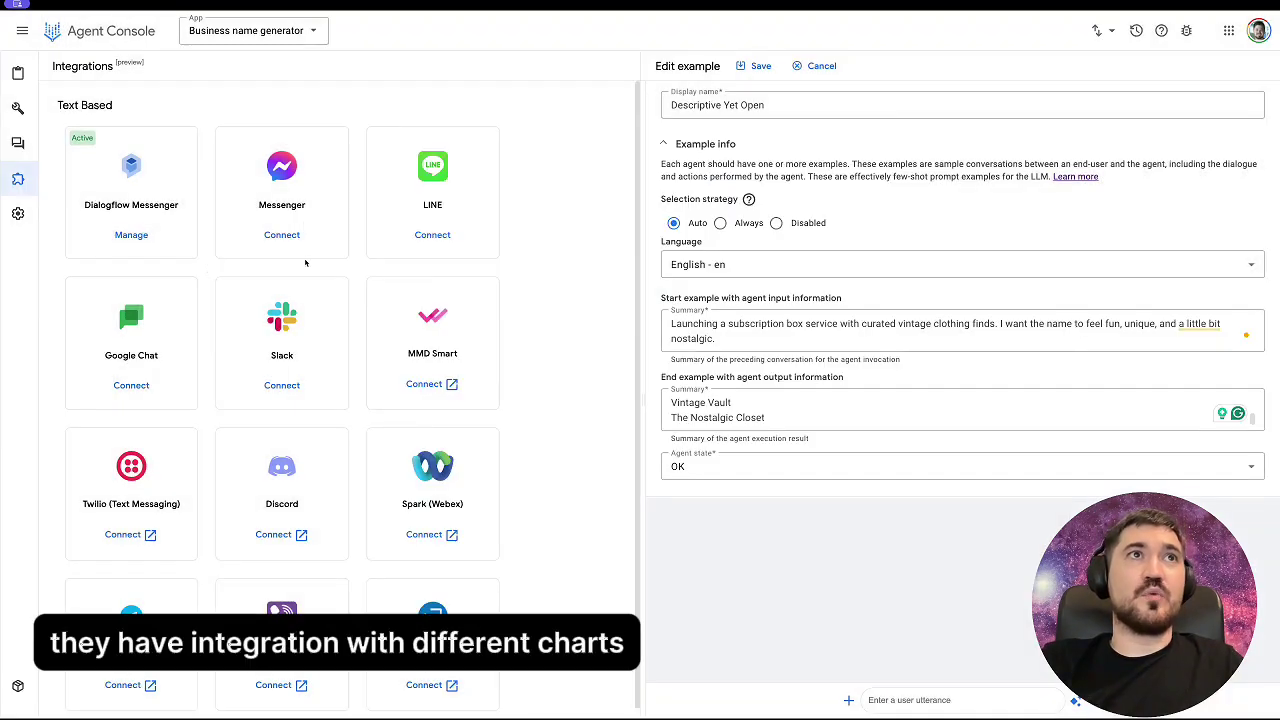
{"action": "scroll", "coordinate": [390, 544], "scroll_direction": "down", "scroll_amount": 1}
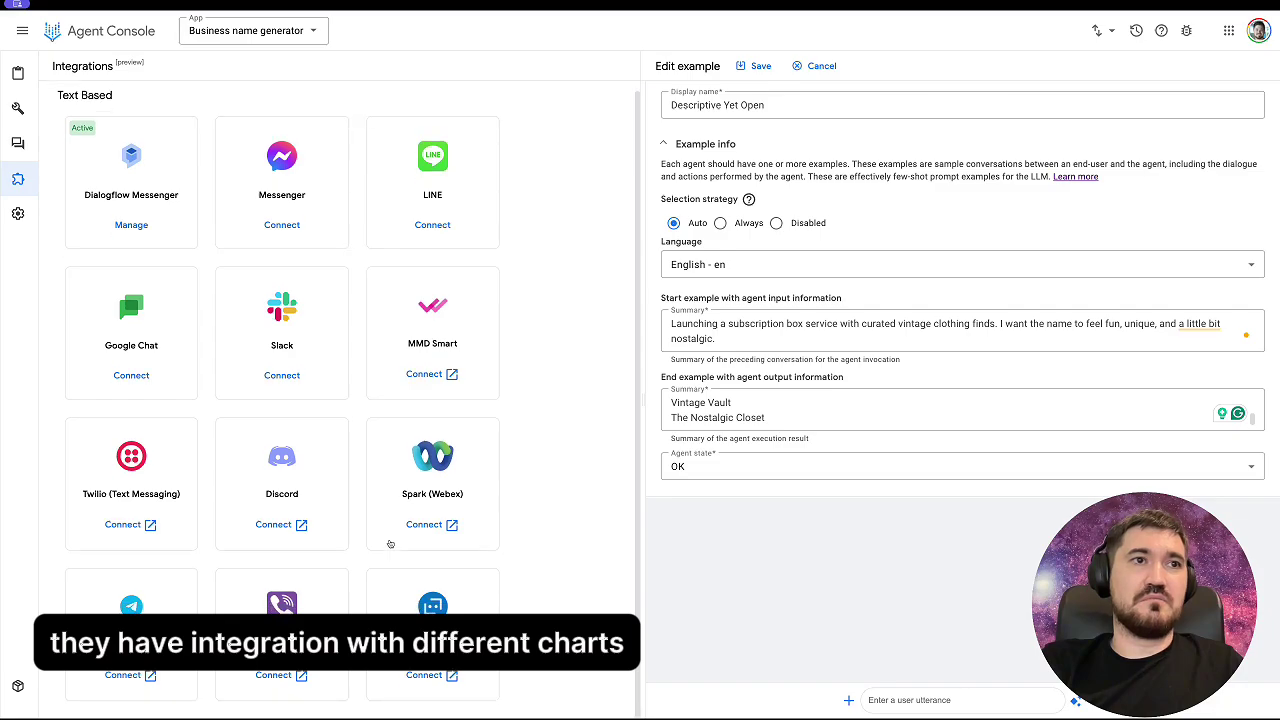
{"action": "scroll", "coordinate": [390, 544], "scroll_direction": "up", "scroll_amount": 1}
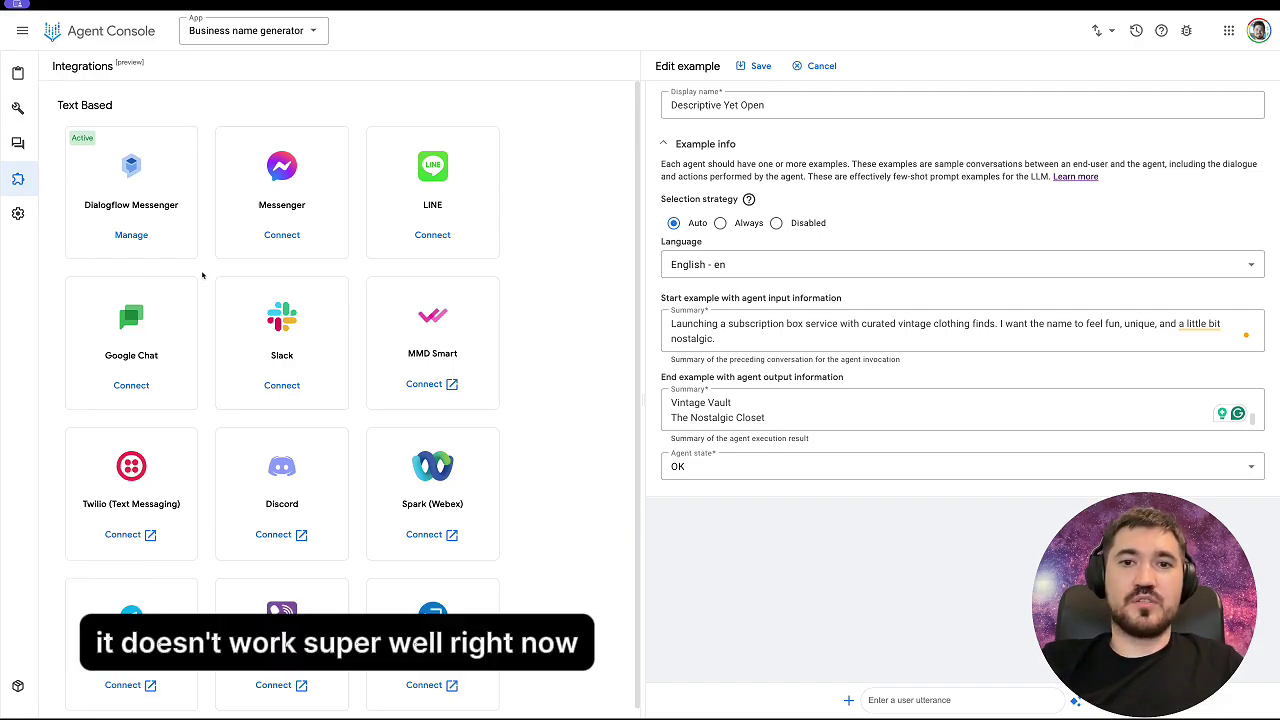
Step: Return to the agents list and open the Brand name generator agent's basics, placing the cursor in its agent name
{"action": "mouse_move", "coordinate": [20, 110]}
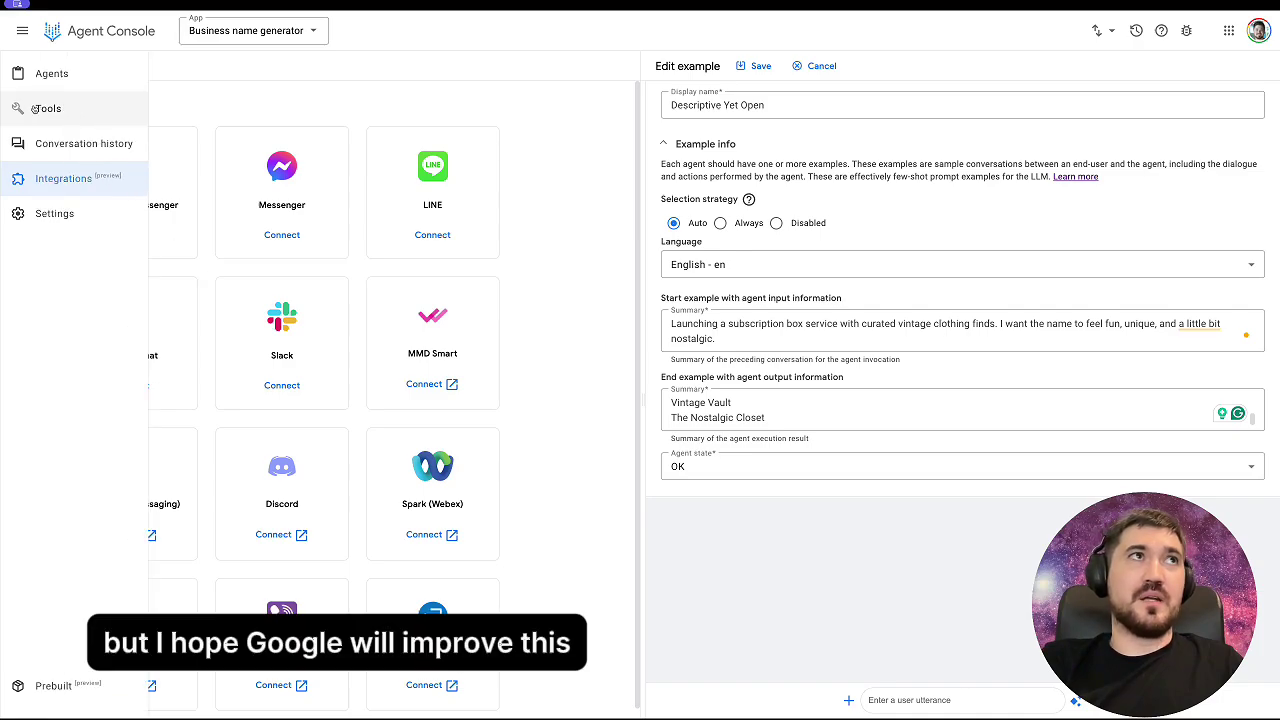
{"action": "left_click", "coordinate": [48, 73]}
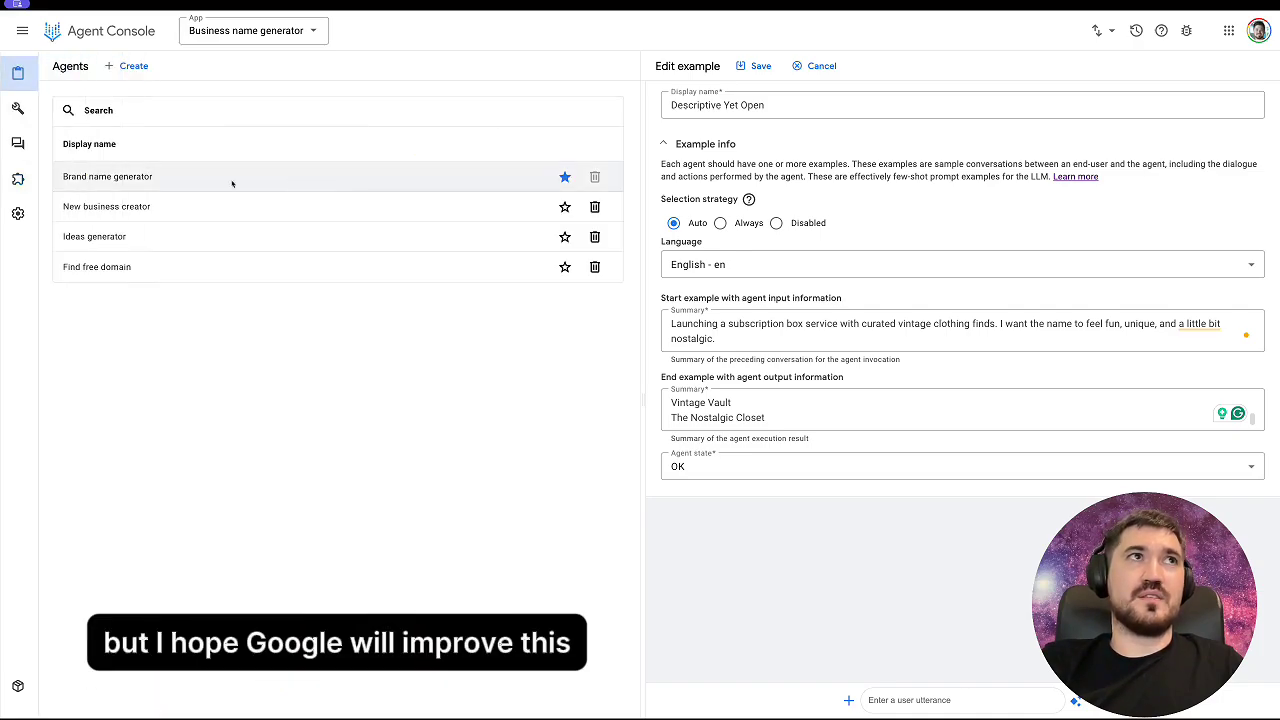
{"action": "left_click", "coordinate": [172, 186]}
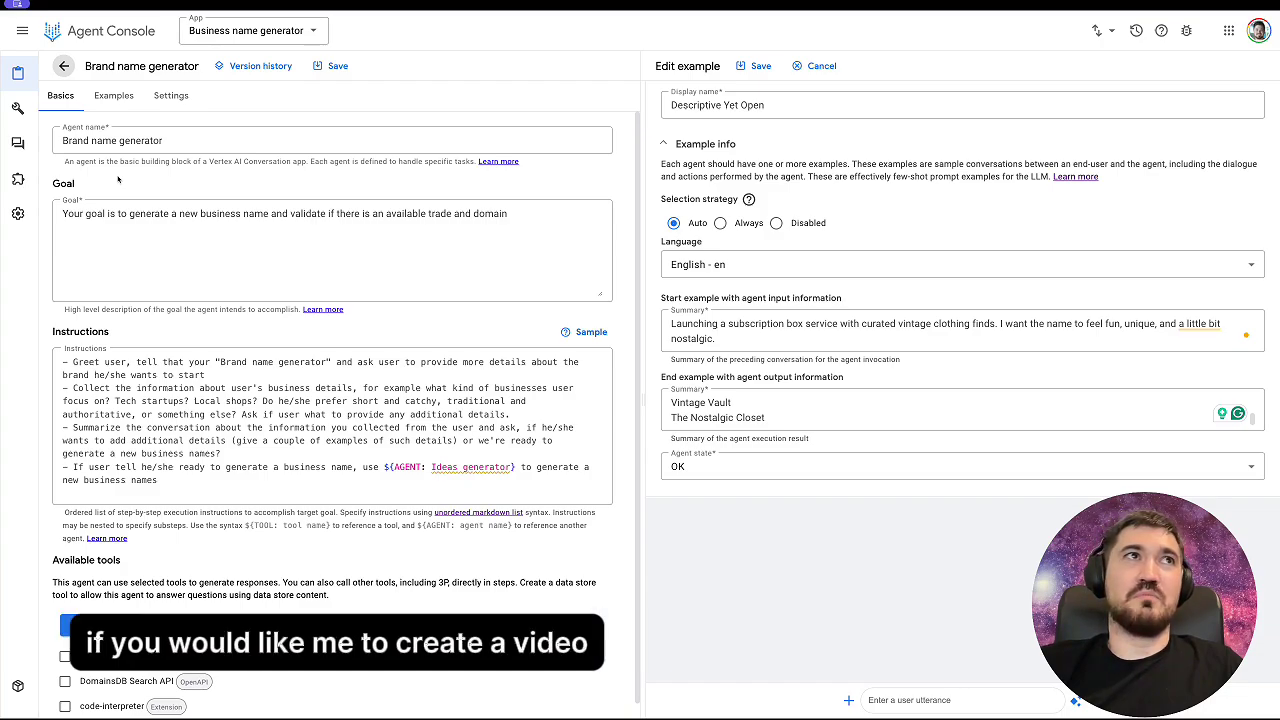
{"action": "left_click", "coordinate": [179, 140]}
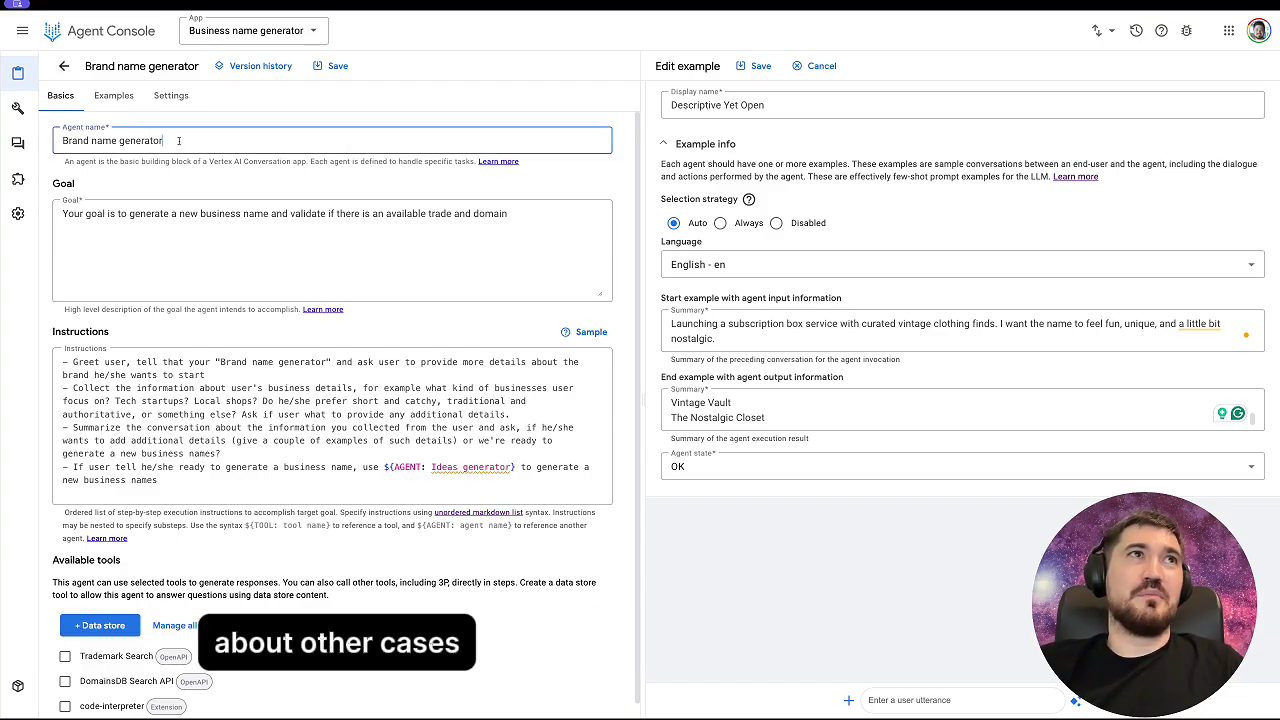